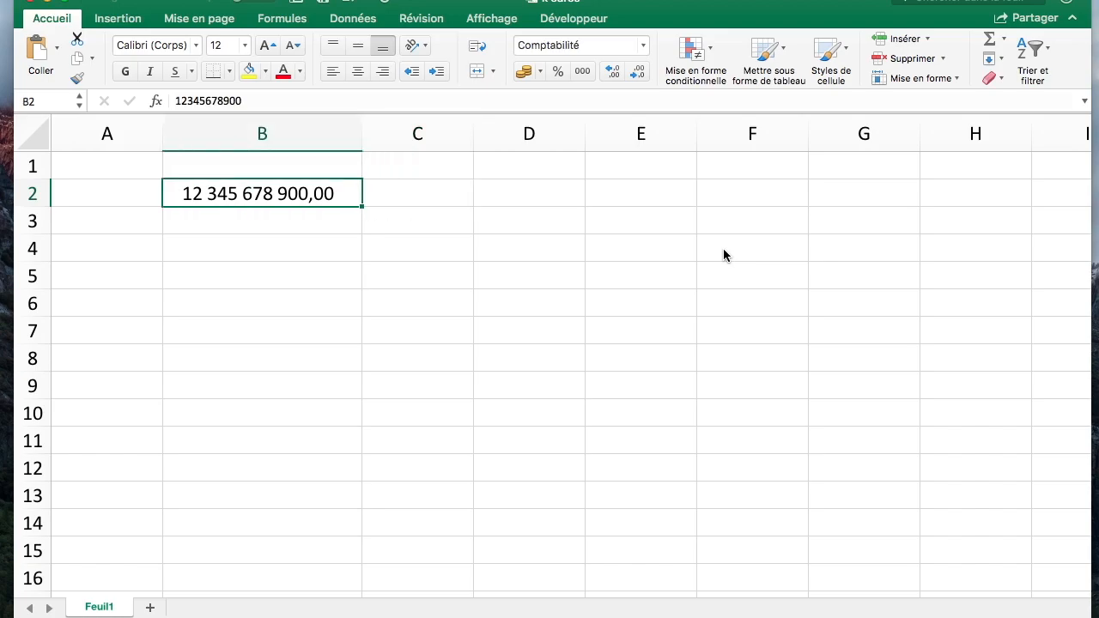
key(Right)
key(Down)
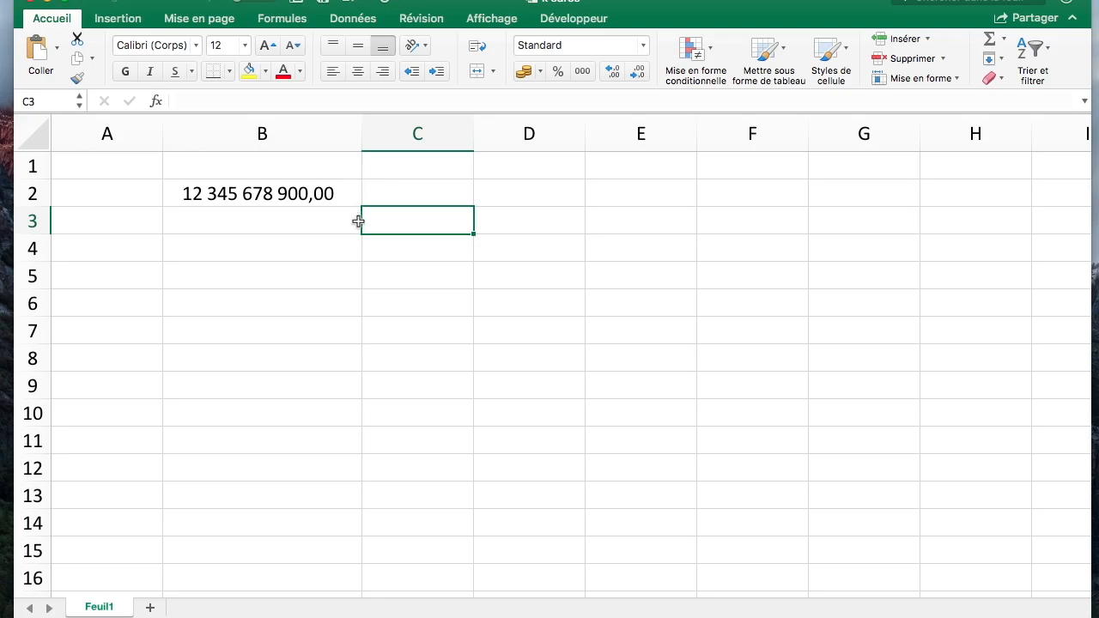
click(418, 187)
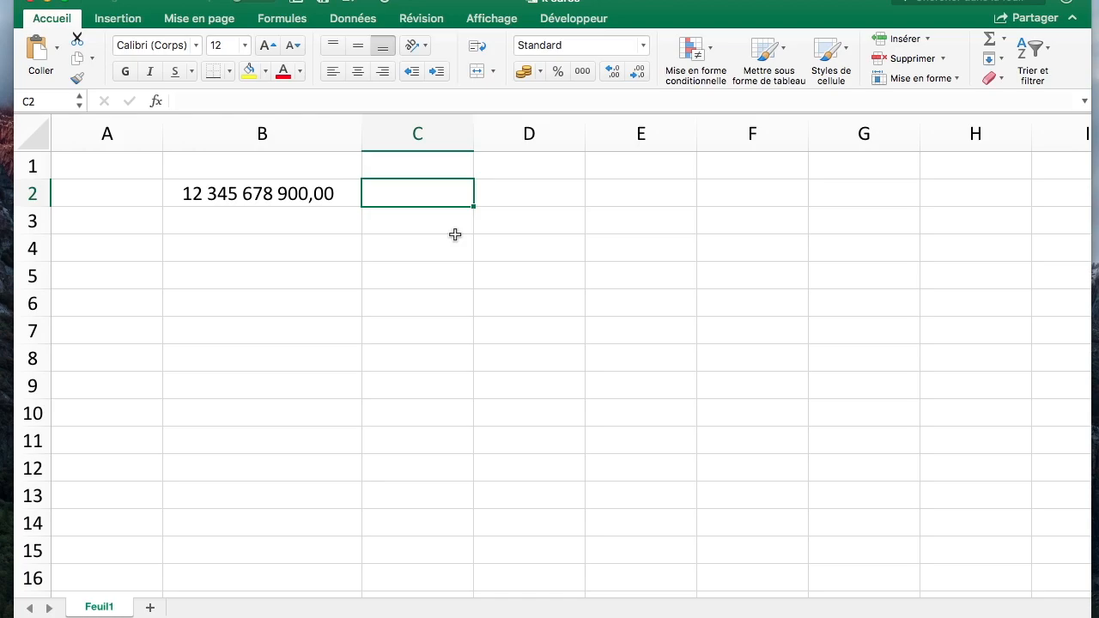
text(=)
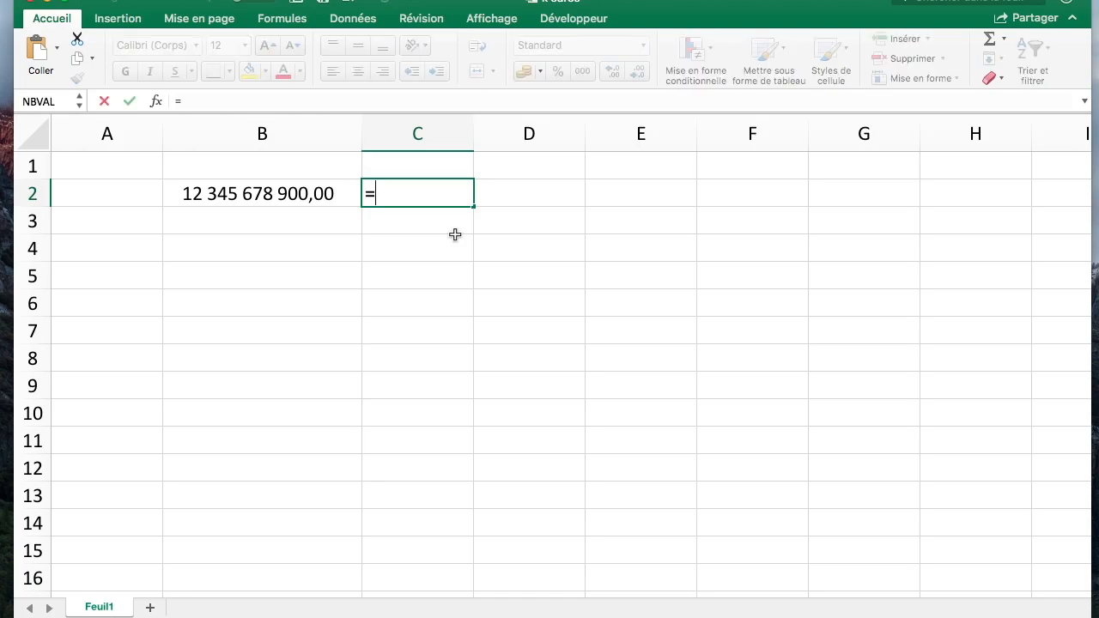
key(Escape)
key(Left)
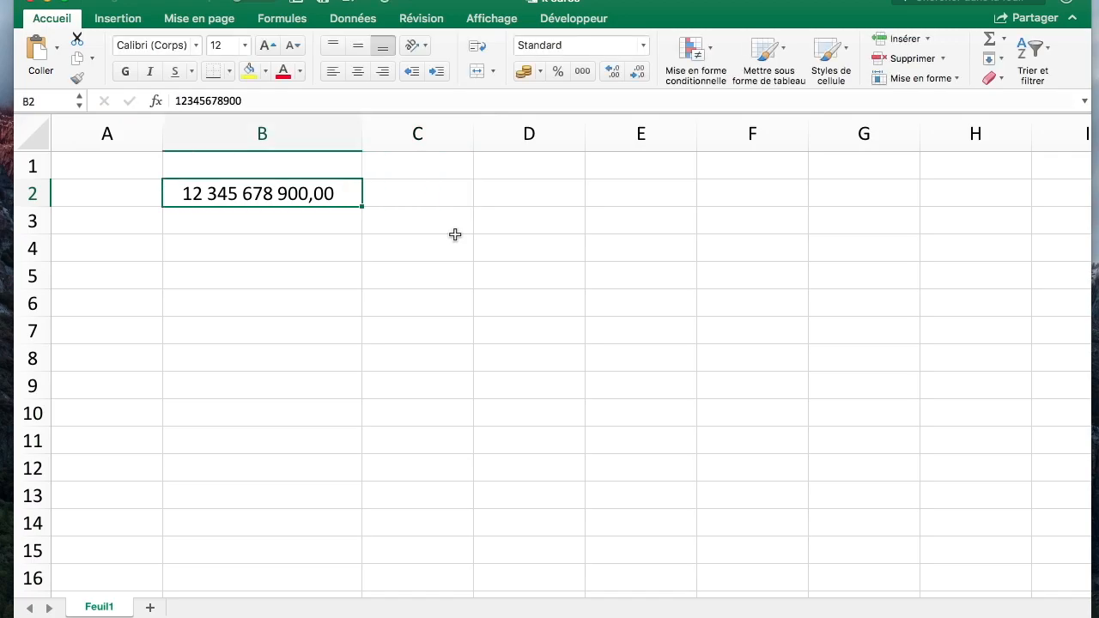
Enter the formula =B2/1000 in C2 to convert the euro amount to thousands
key(Right)
text(=)
key(Left)
text(/1000)
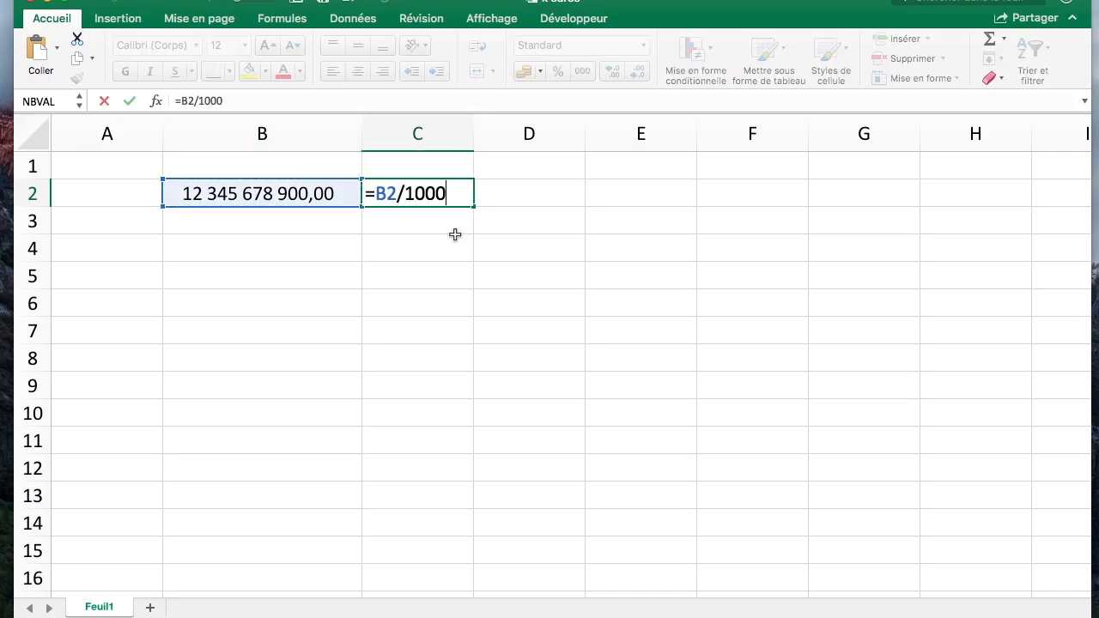
key(Return)
key(Up)
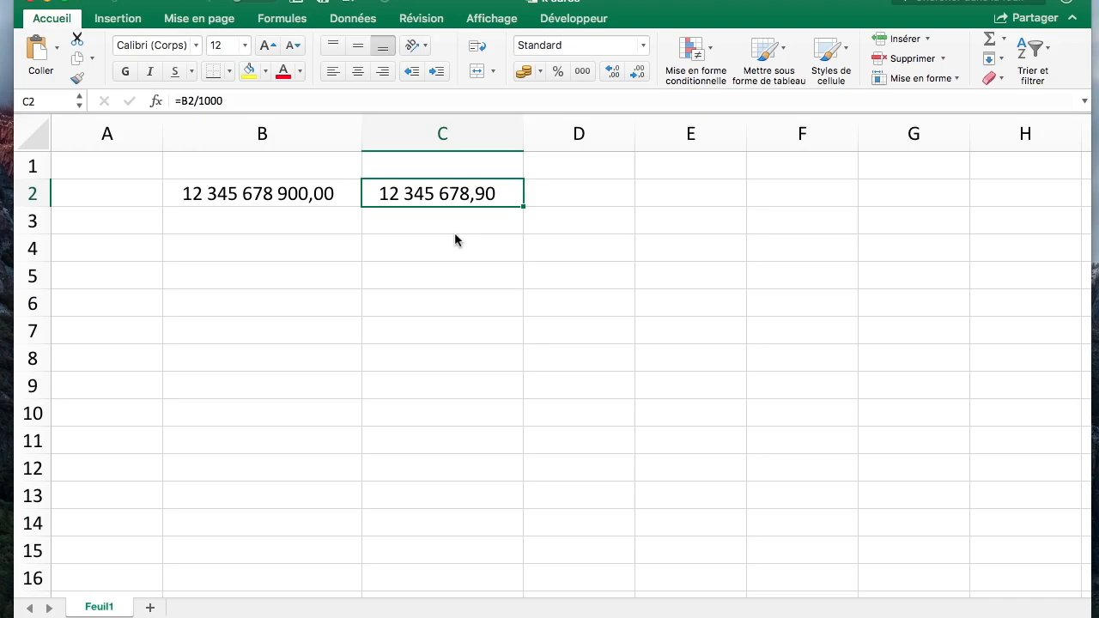
Compare the euro amount in B2 with the divided amount and its formula in C2
key(Left)
key(Right)
key(Left)
key(Right)
click(269, 133)
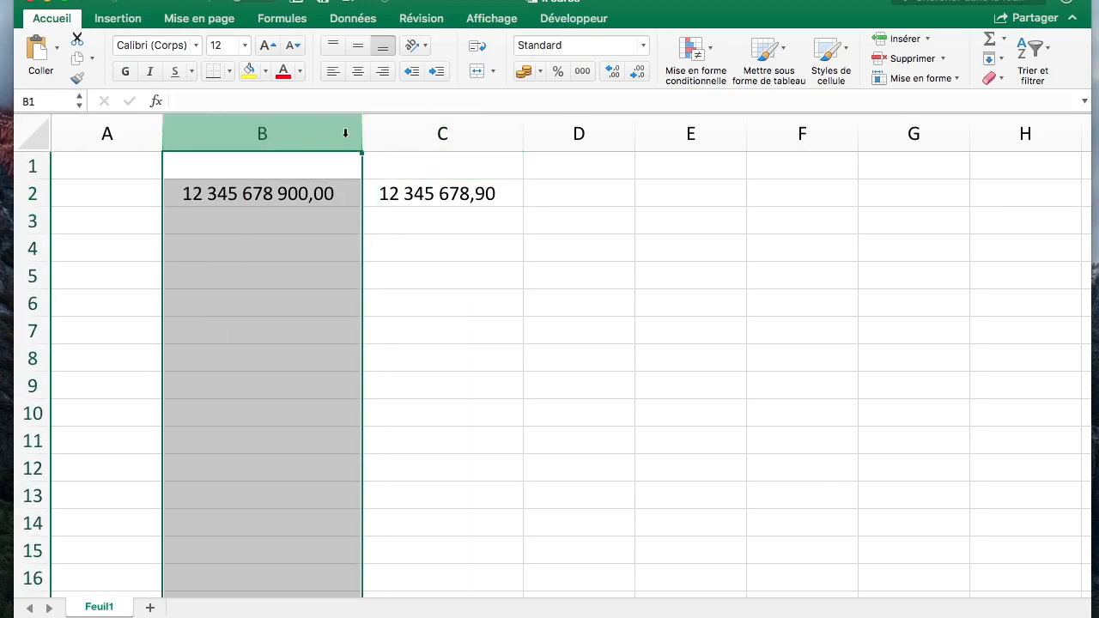
click(422, 134)
click(476, 213)
click(494, 195)
key(Left)
key(Right)
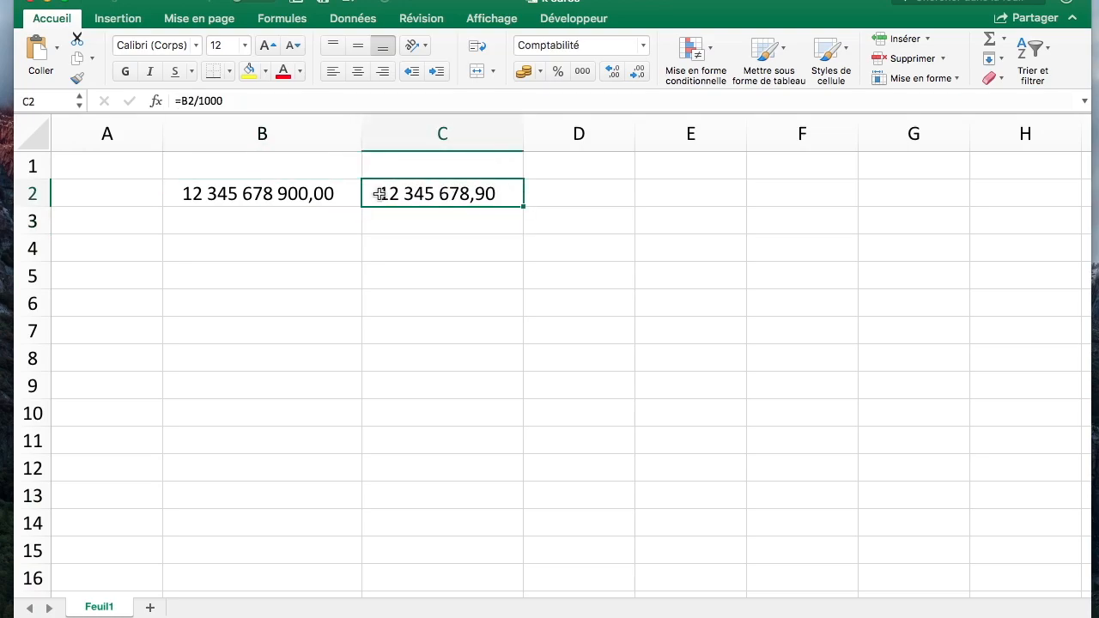
click(305, 195)
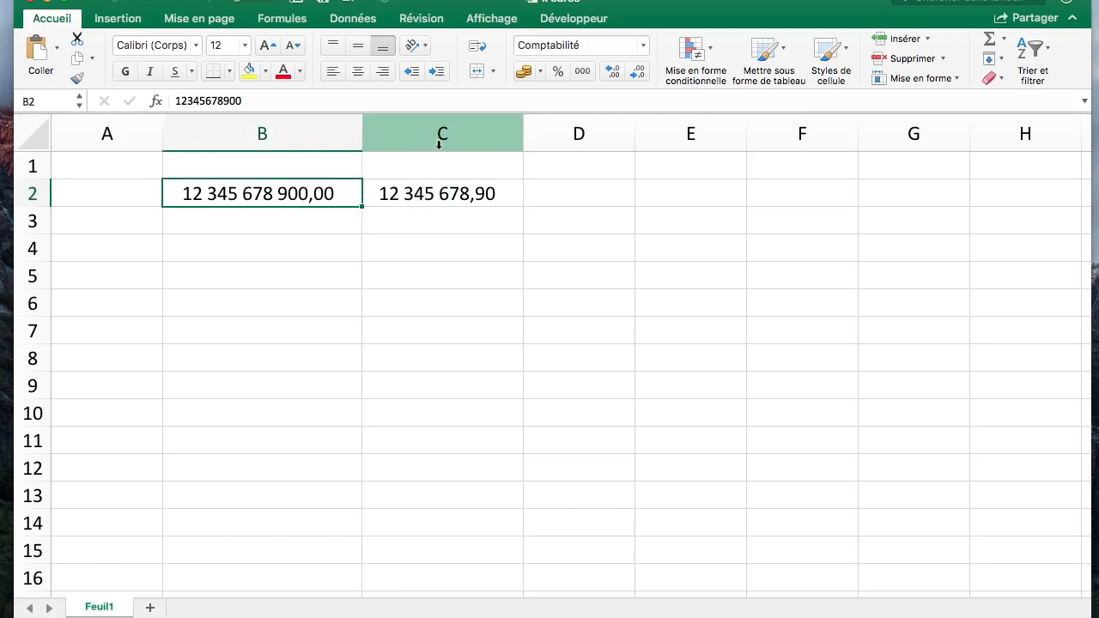
Enter the heading "euros" in B1 and the heading "milliers" in both C1 and D1
click(323, 165)
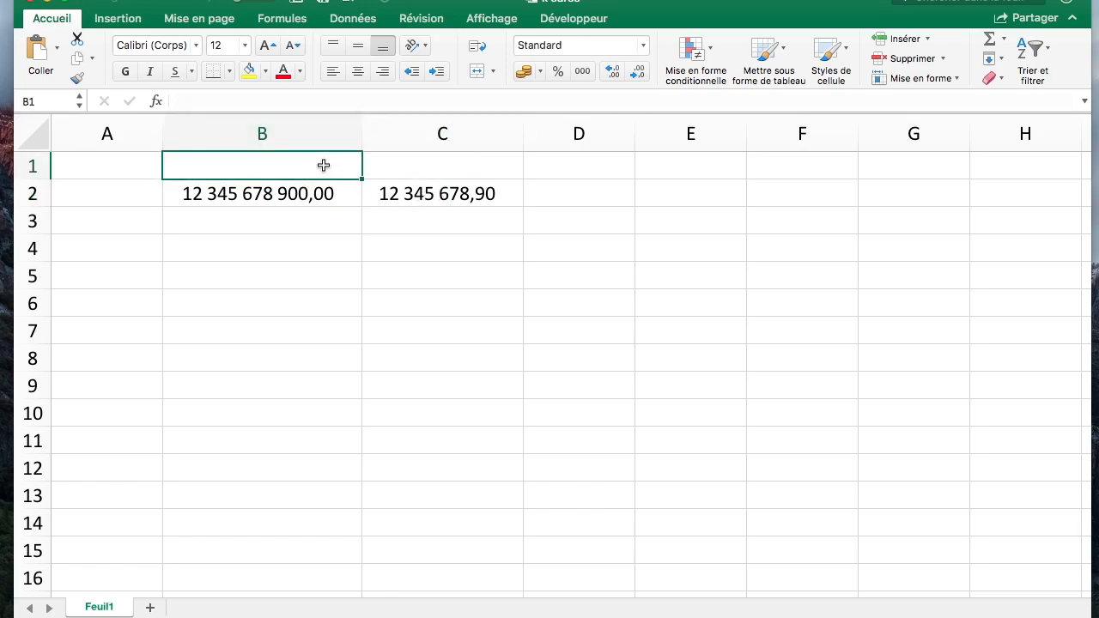
text(euros)
key(Tab)
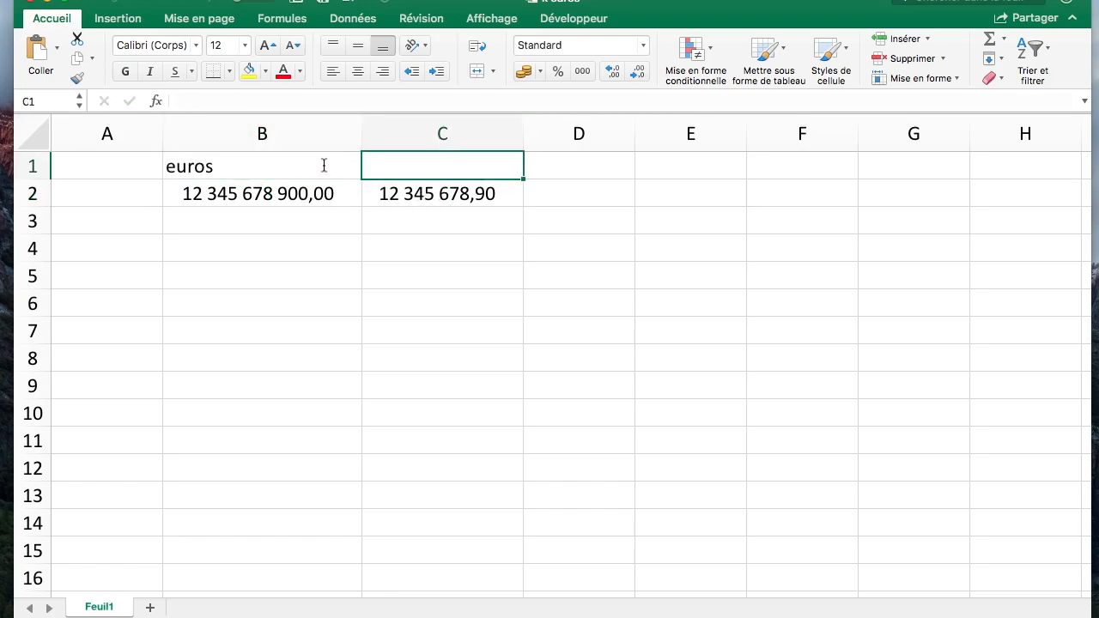
text(milliers)
key(Return)
key(Right)
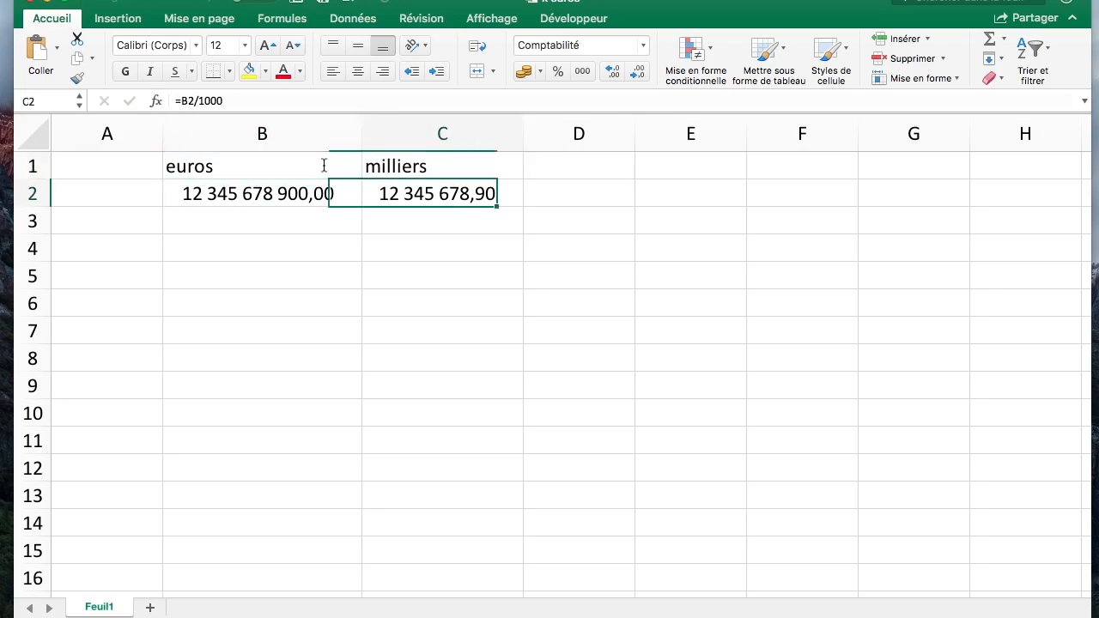
key(Right)
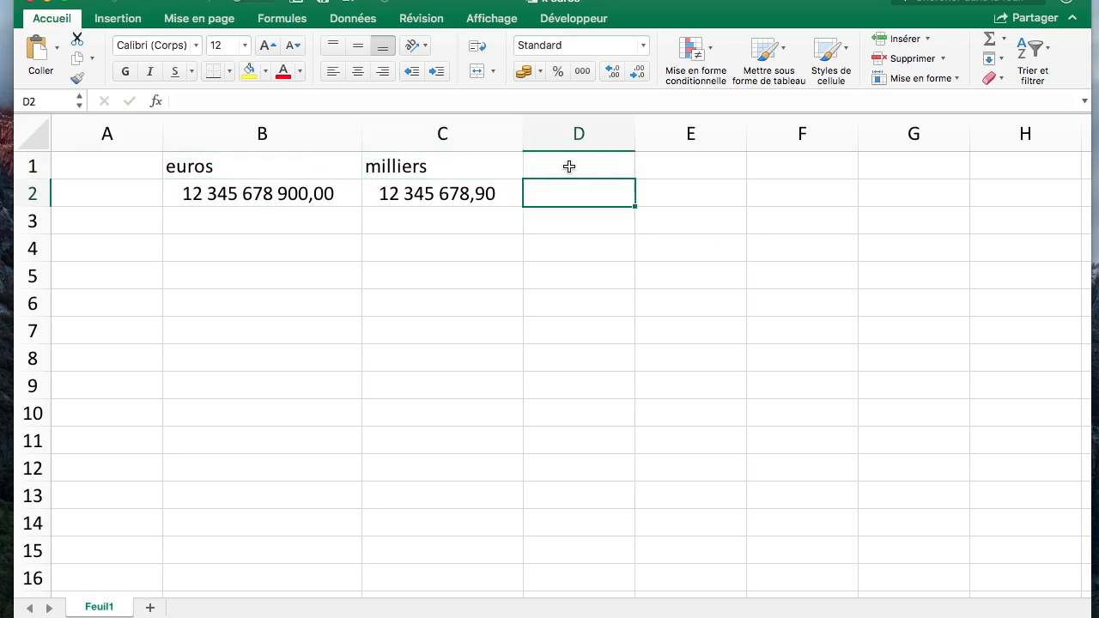
click(580, 159)
text(milliers)
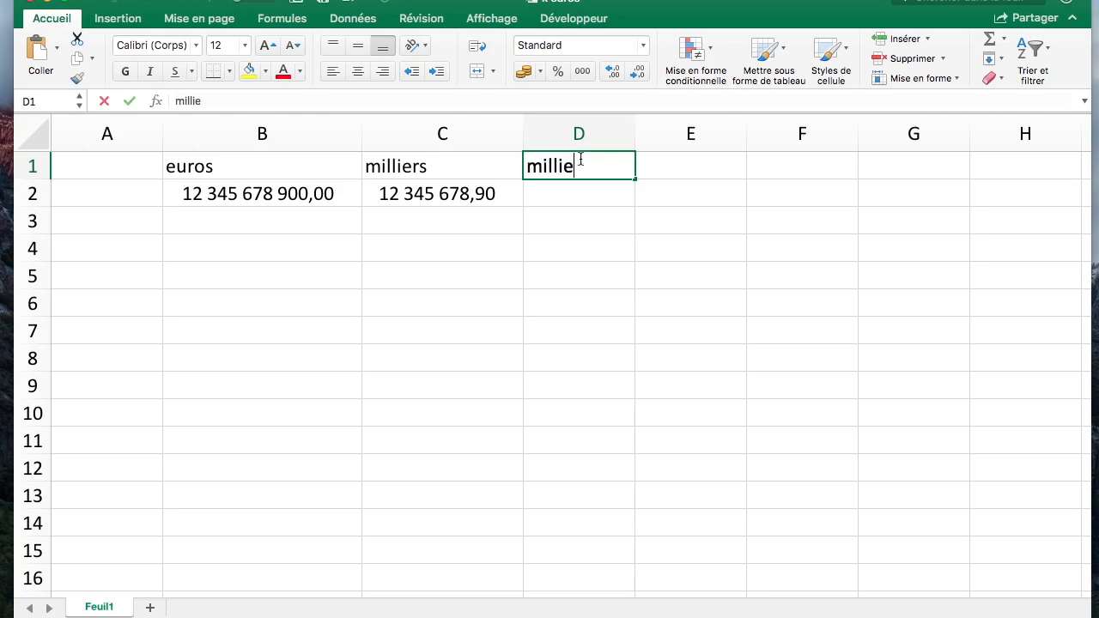
key(Return)
Link D2 to the euro amount with the formula =B2 and widen column D
text(=)
key(Left)
key(Left)
key(Return)
key(Up)
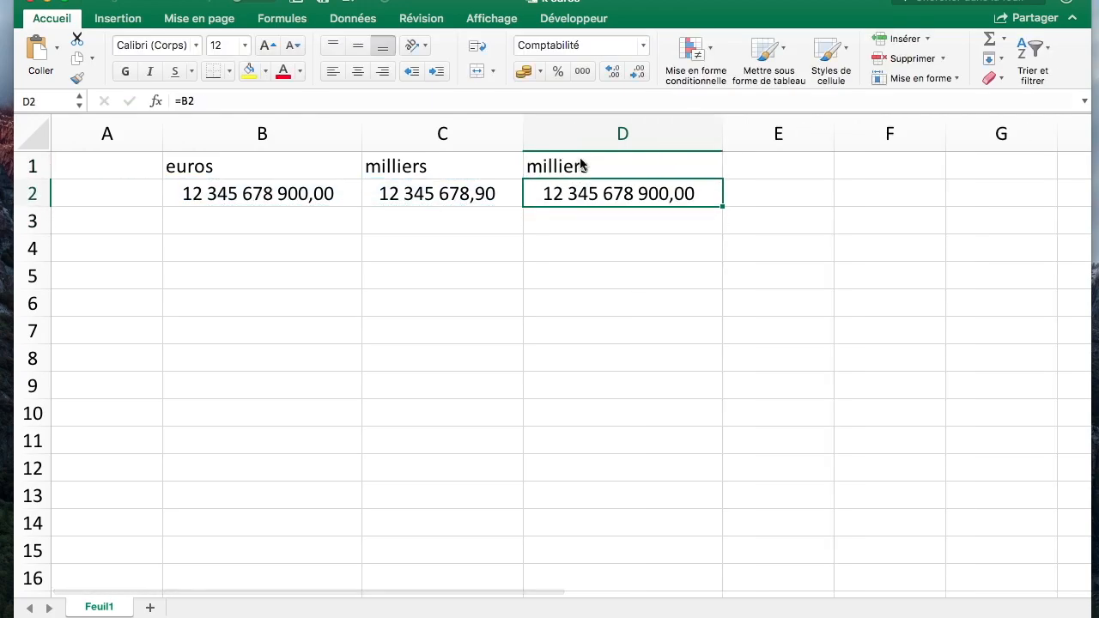
drag(722, 134, 763, 133)
click(627, 166)
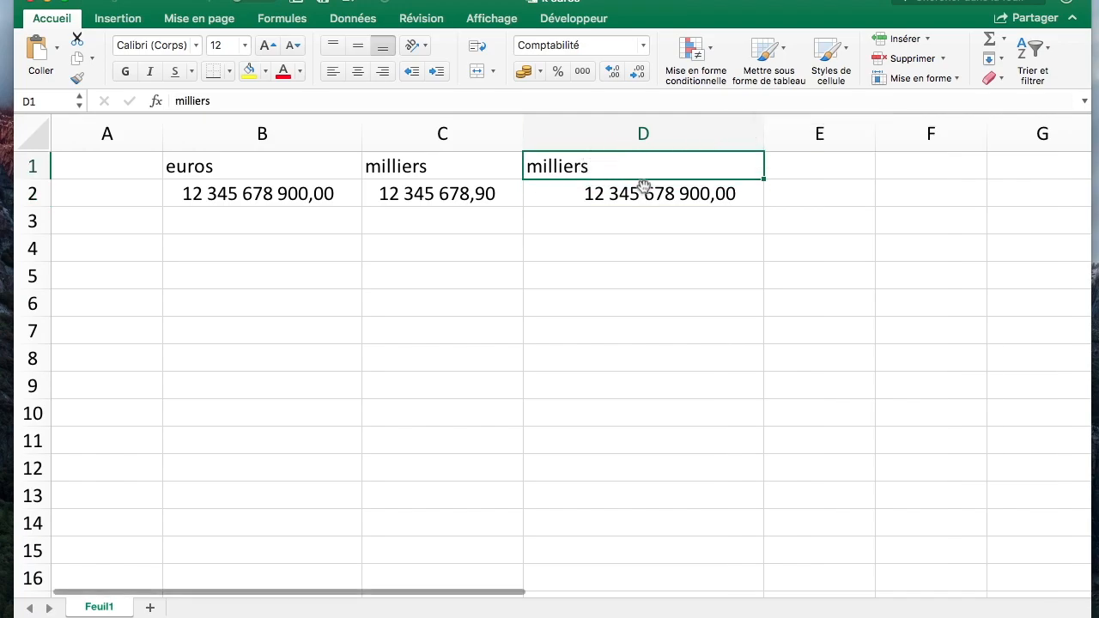
Open the cell format settings for D2 and choose the Personnalisée number code 0,00 as the starting point
click(639, 191)
right_click(657, 204)
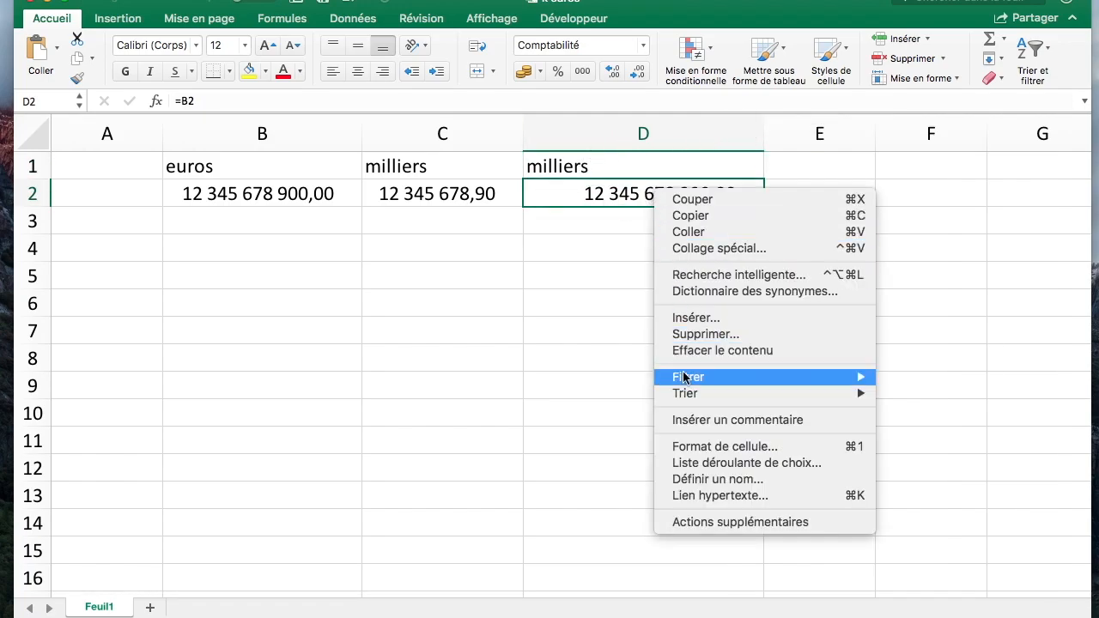
click(693, 447)
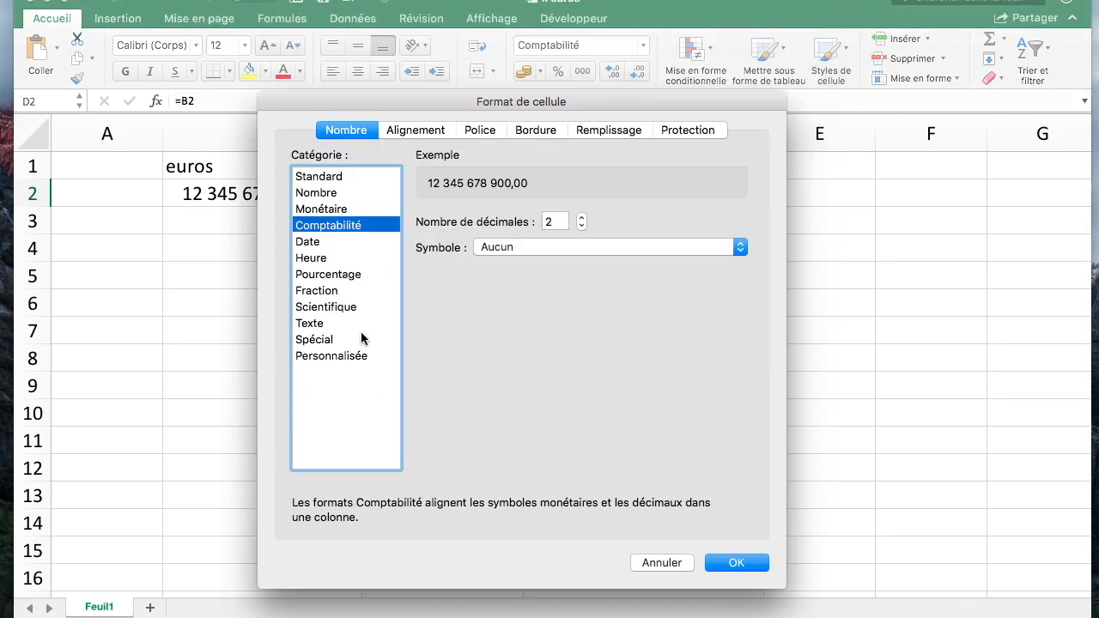
click(361, 356)
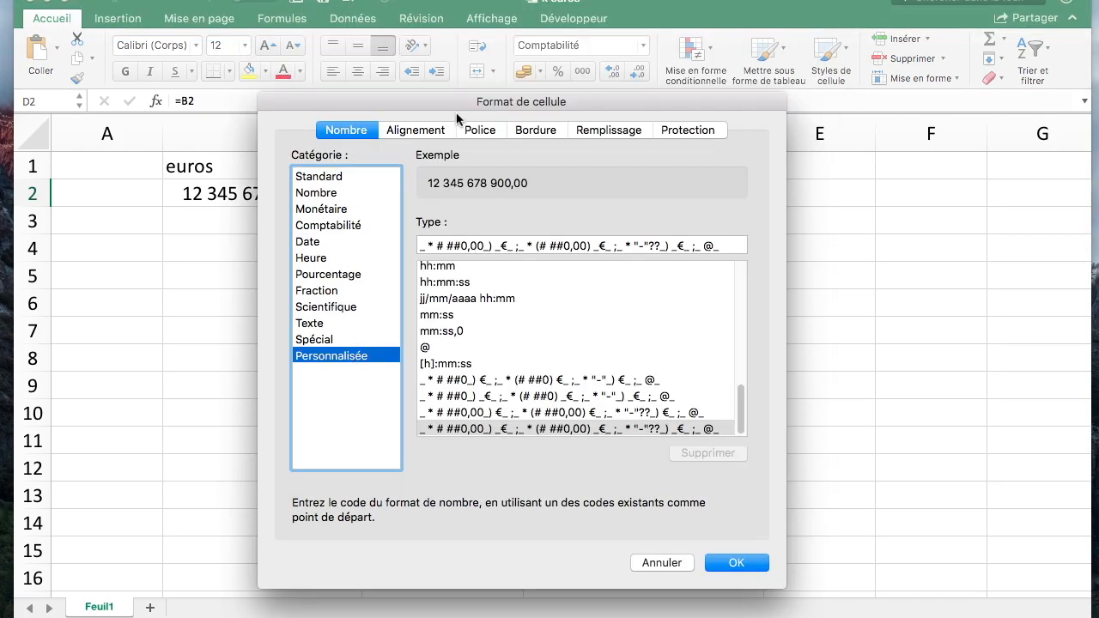
drag(456, 107, 524, 100)
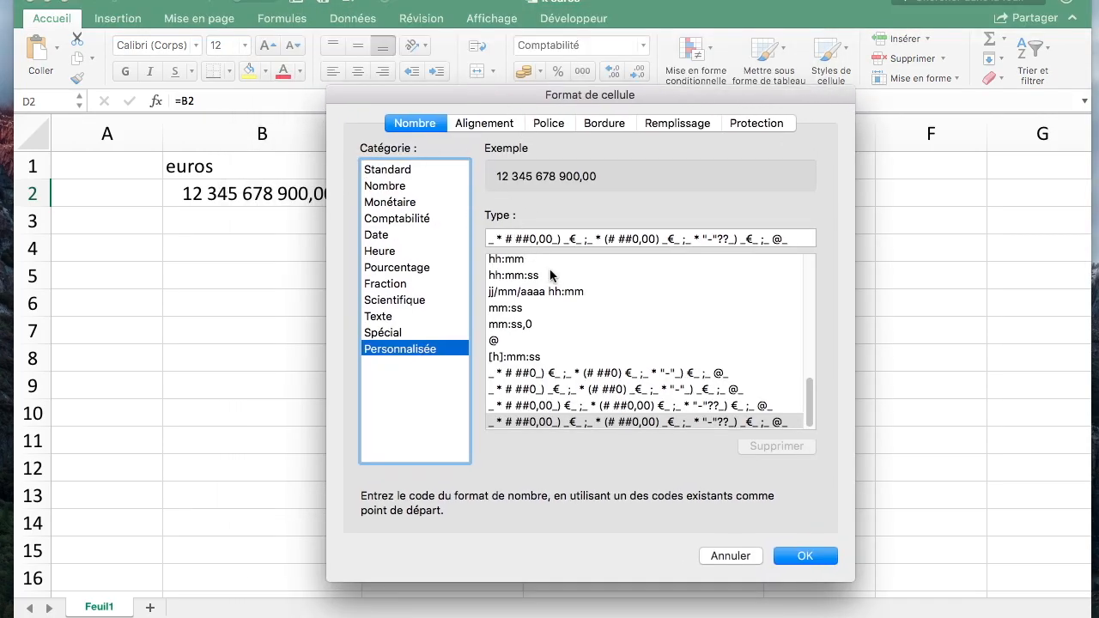
drag(809, 419, 172, 208)
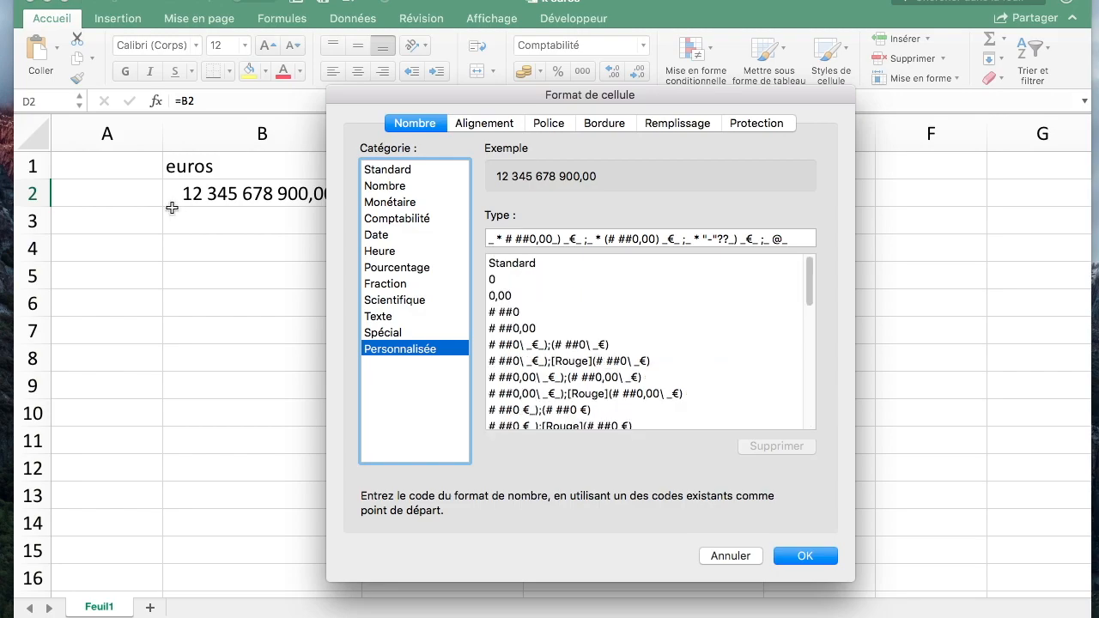
click(524, 266)
click(522, 294)
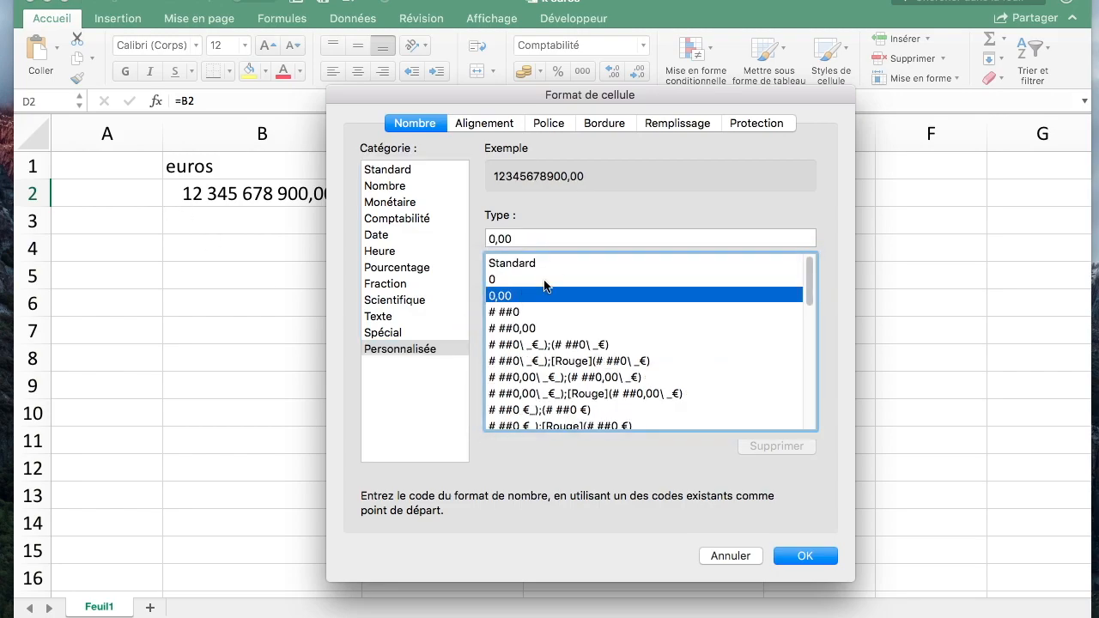
Edit D2's custom number code to 0,0 followed by trailing spaces that scale the display to billions, and apply it
click(527, 240)
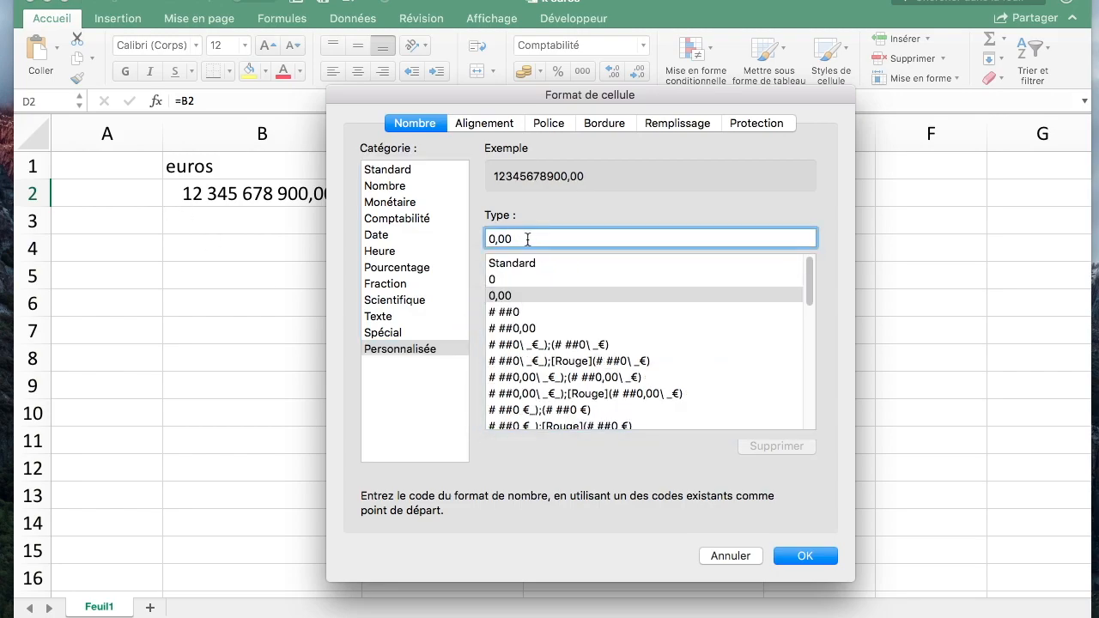
click(497, 239)
double_click(501, 239)
click(526, 239)
key(BackSpace)
key(BackSpace)
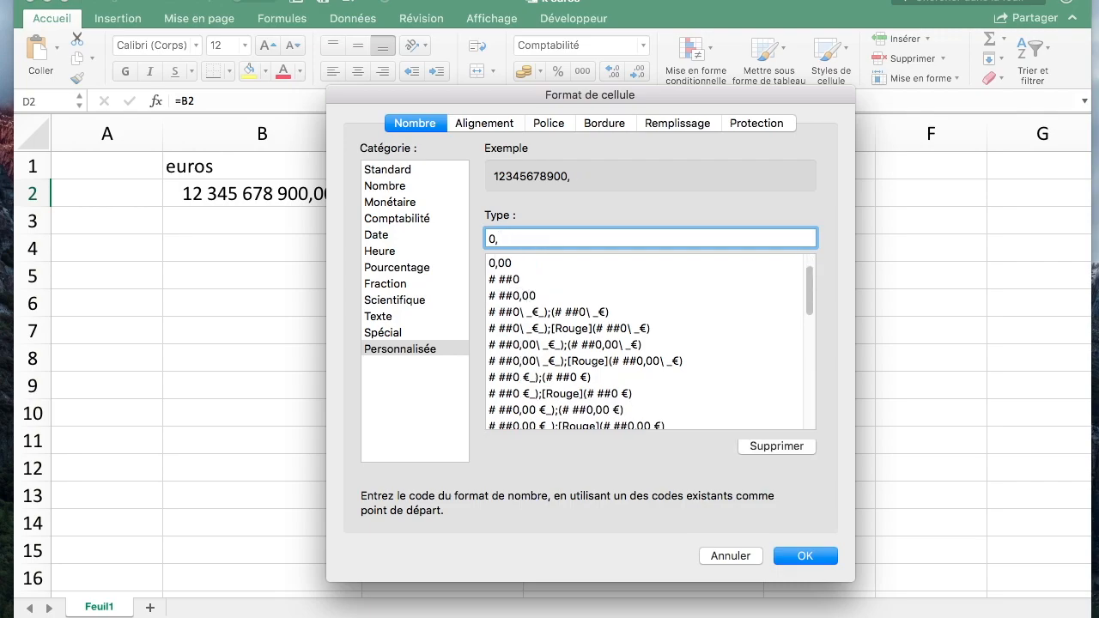
text(00)
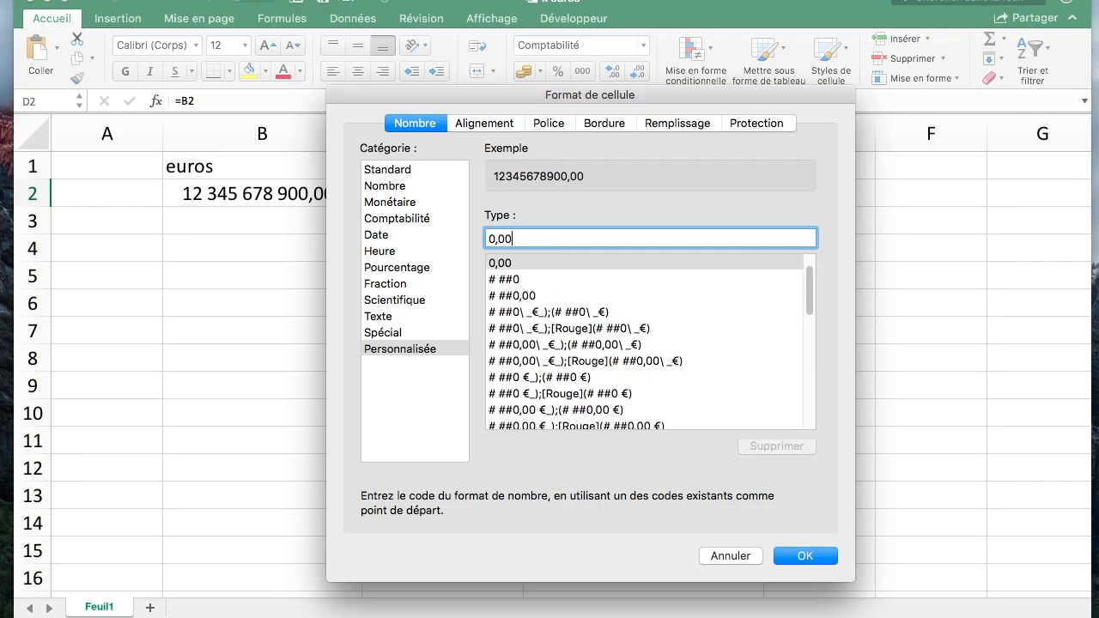
key(BackSpace)
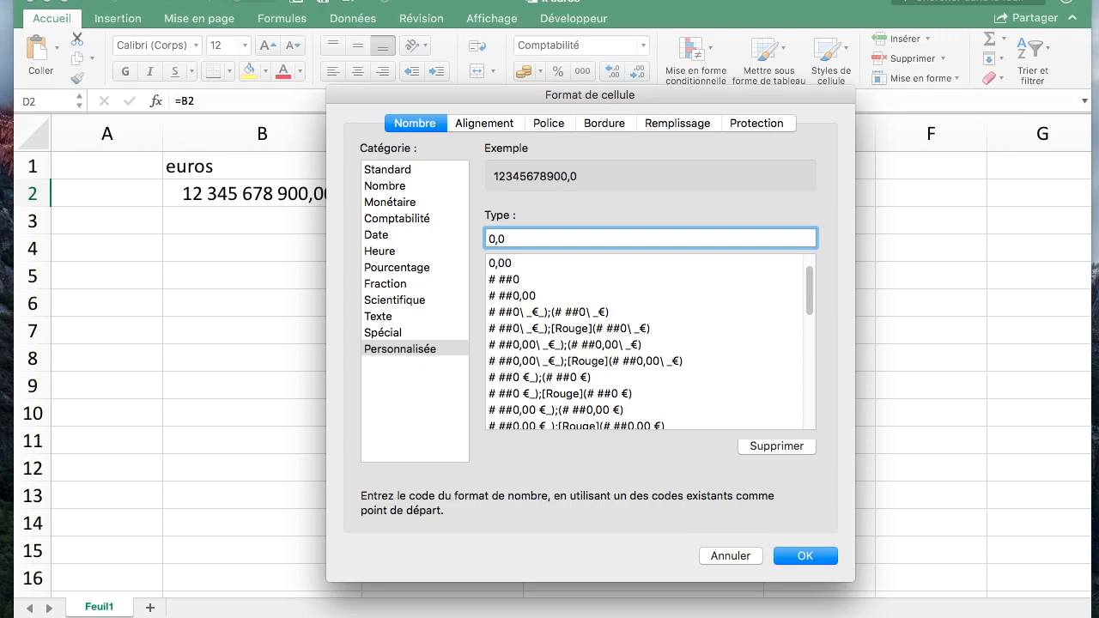
drag(596, 95, 555, 84)
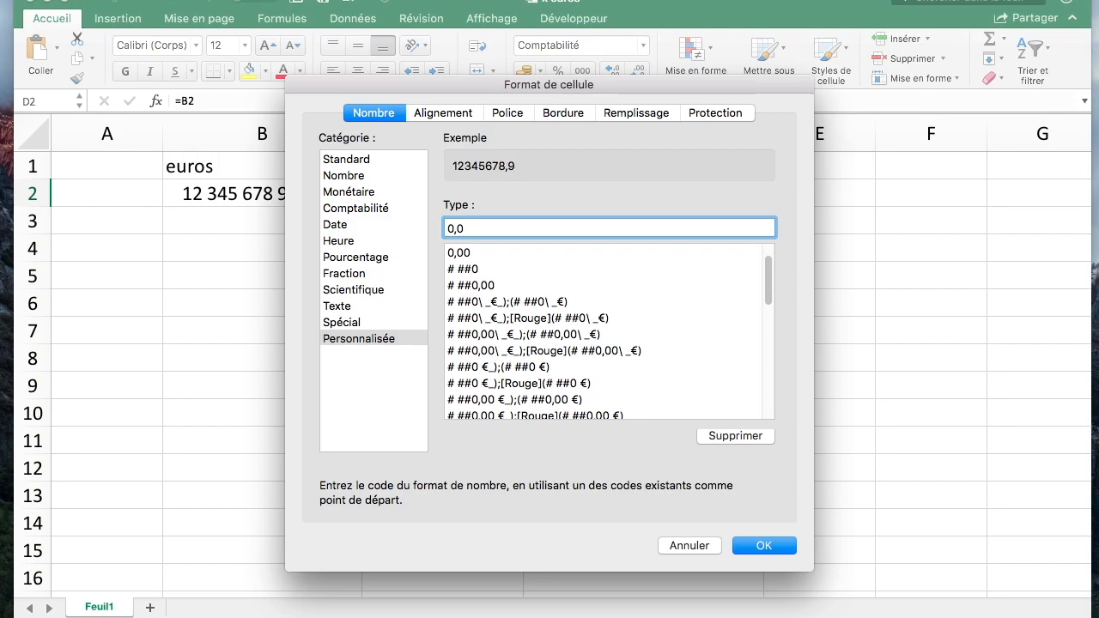
key(BackSpace)
key(Return)
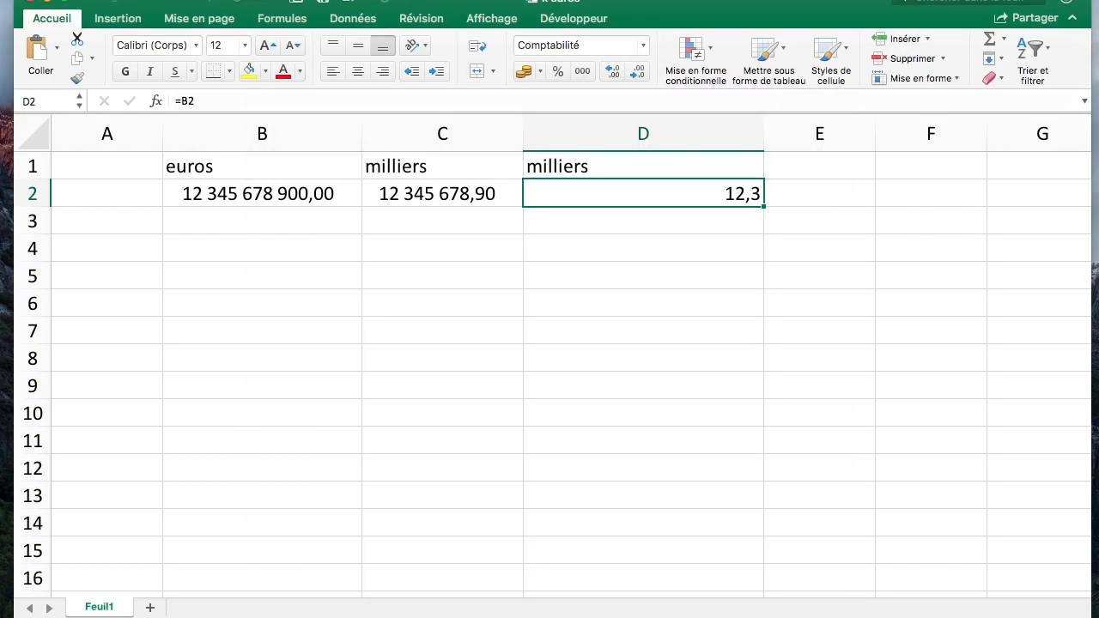
Change the heading in D1 to "milliards" and enter the formula =B2 in D3
click(611, 159)
click(741, 203)
text(=)
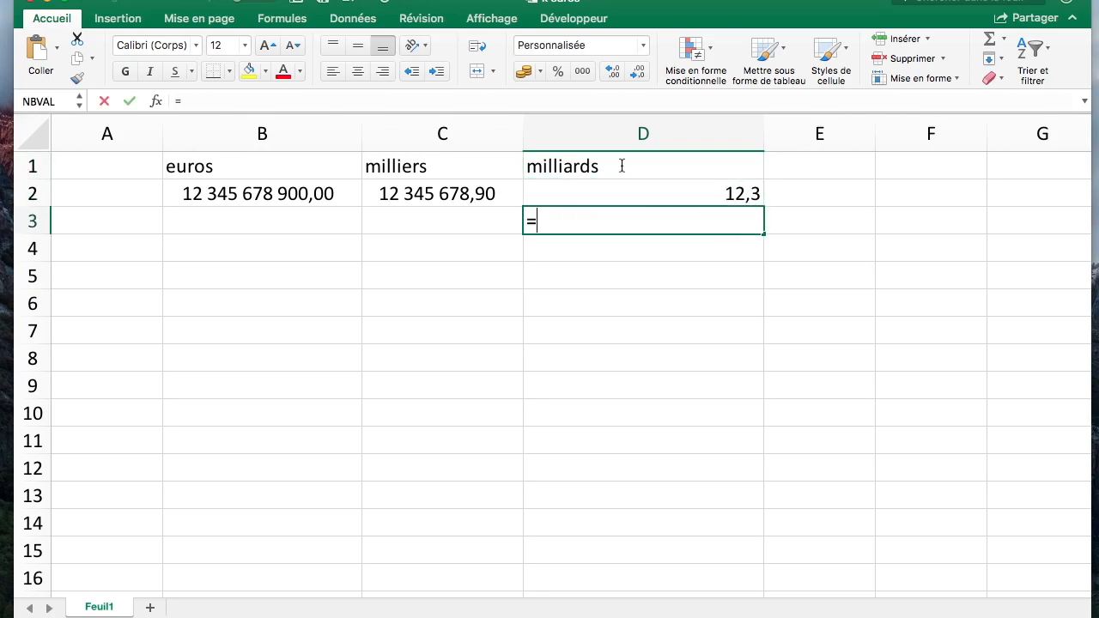
key(Left)
key(Left)
key(Up)
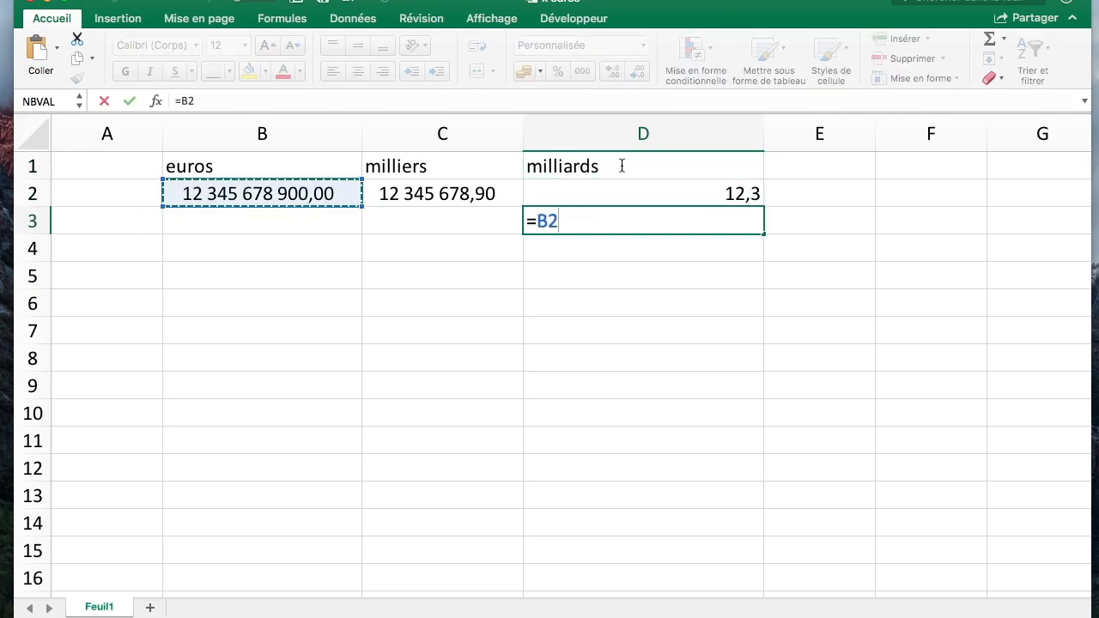
key(ctrl+Return)
Enter the formula +D2+1 in E2 to test calculating with the custom-formatted cell
key(Up)
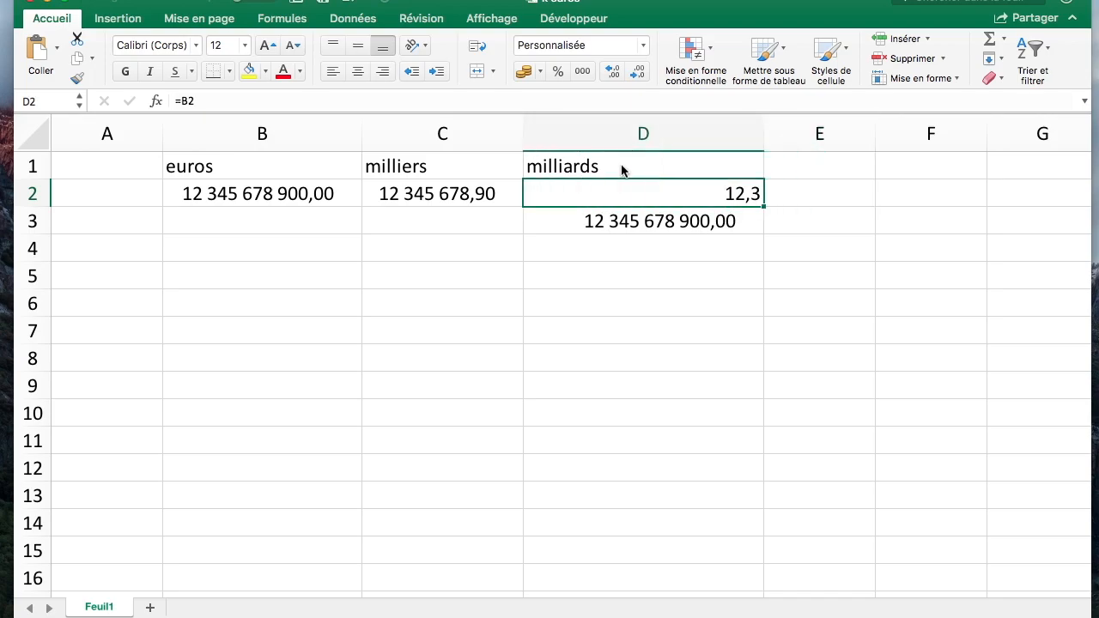
key(Right)
text(+)
key(Left)
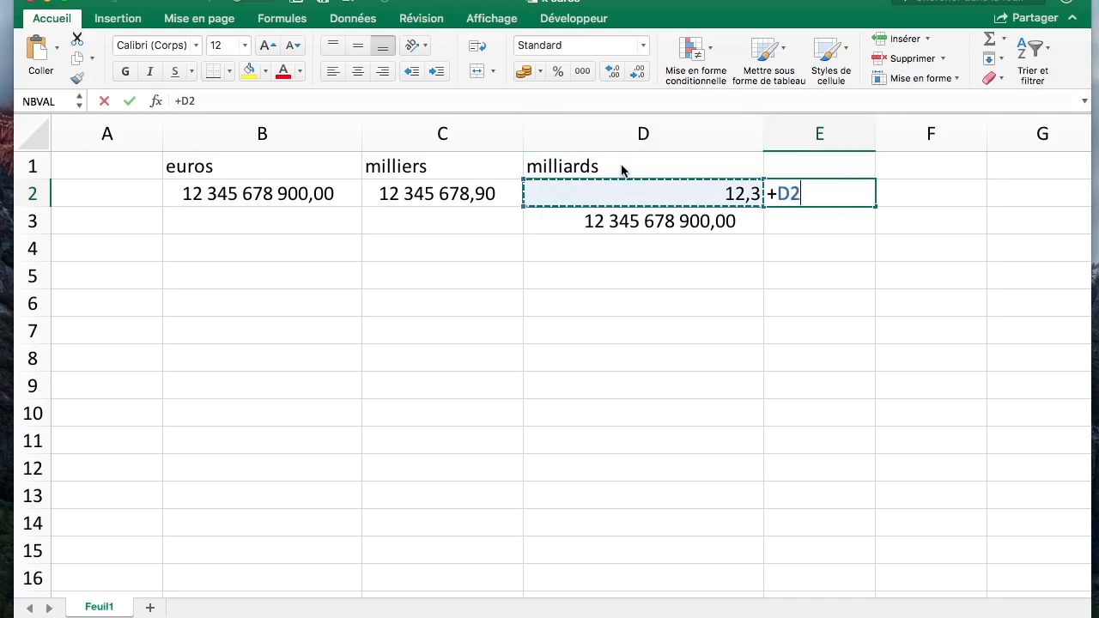
text(+1)
key(Return)
key(Up)
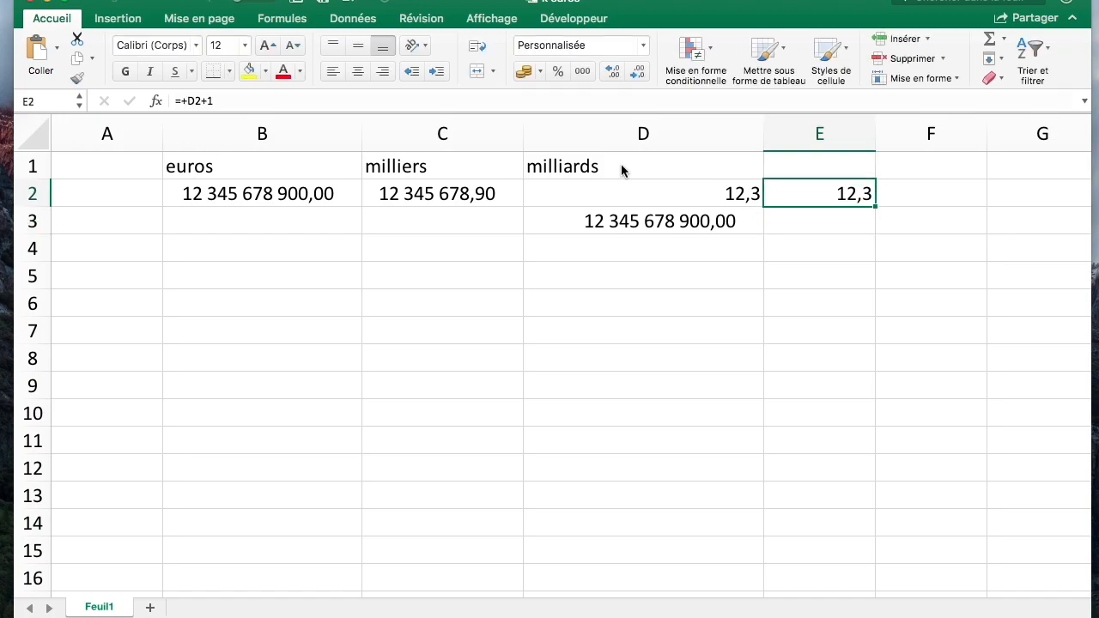
Apply the Nombre format to E2 to compare its full value with D2
click(643, 47)
click(915, 205)
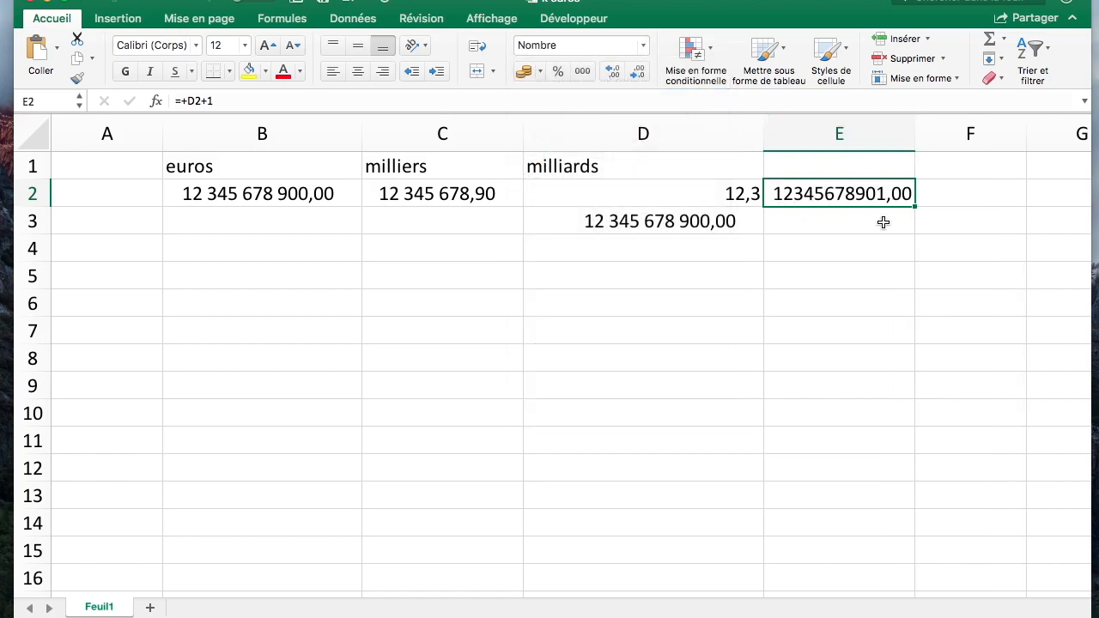
click(740, 194)
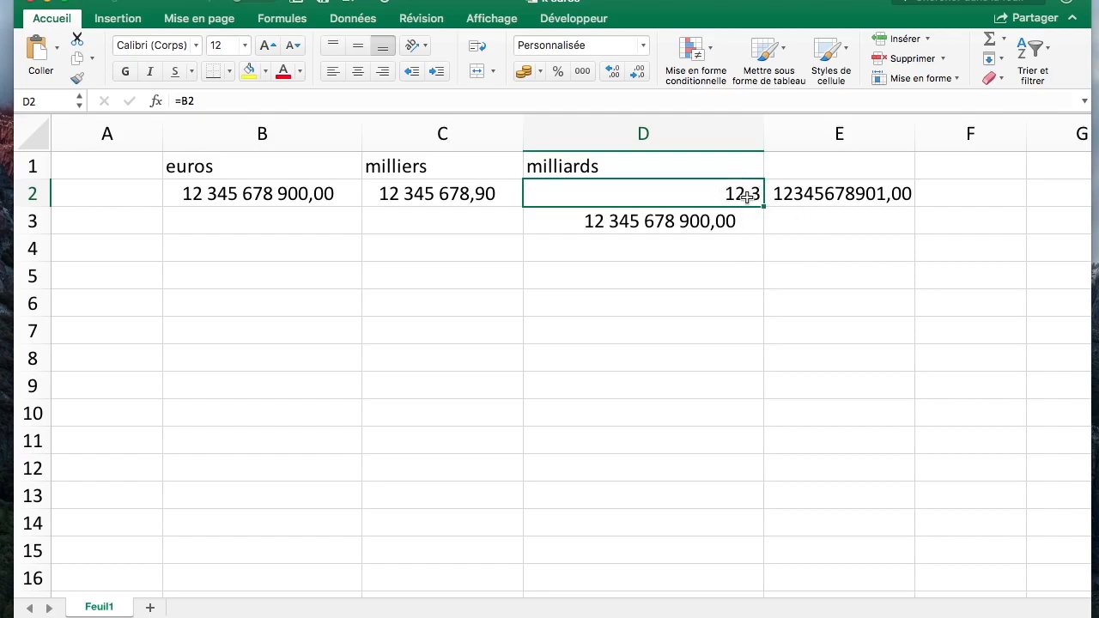
Apply the custom number code 0,00 followed by three trailing spaces and the text " Md€" to D3
key(Right)
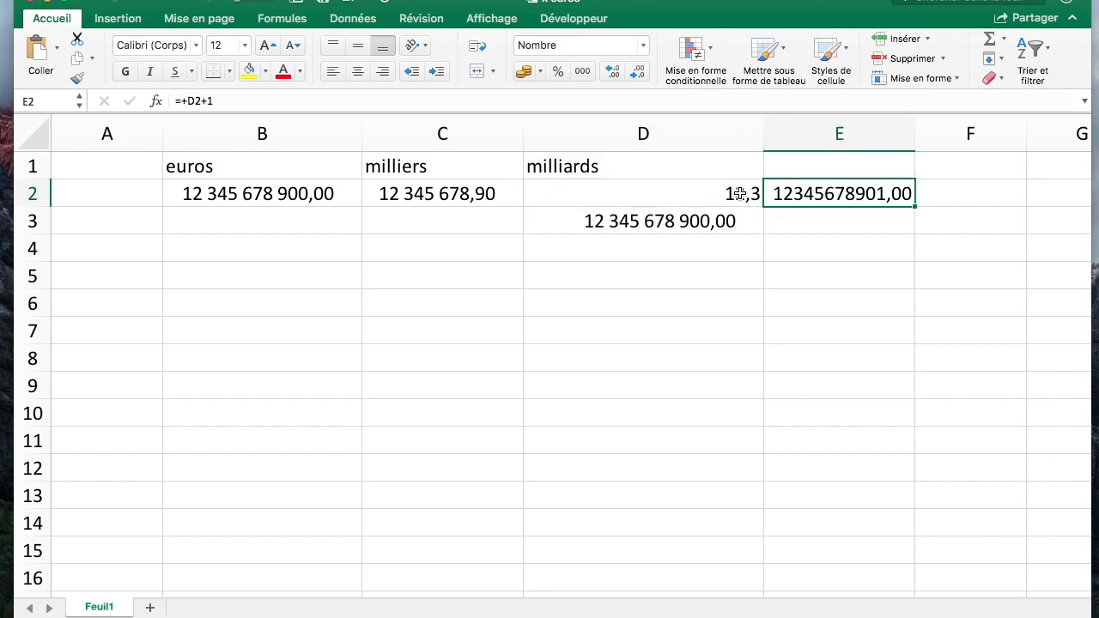
click(705, 221)
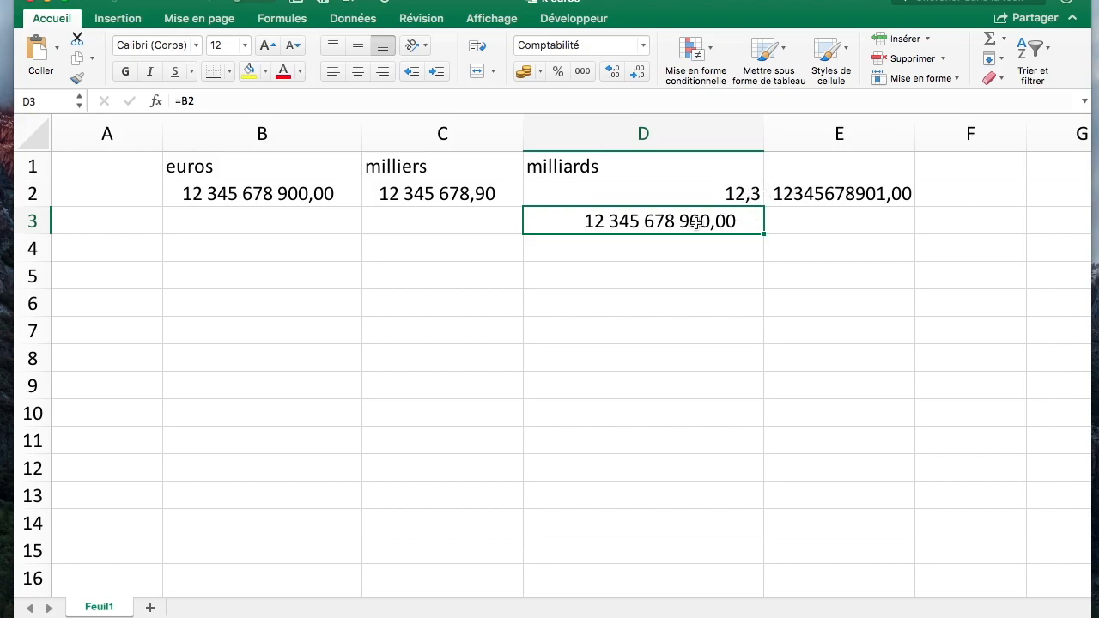
key(super+1)
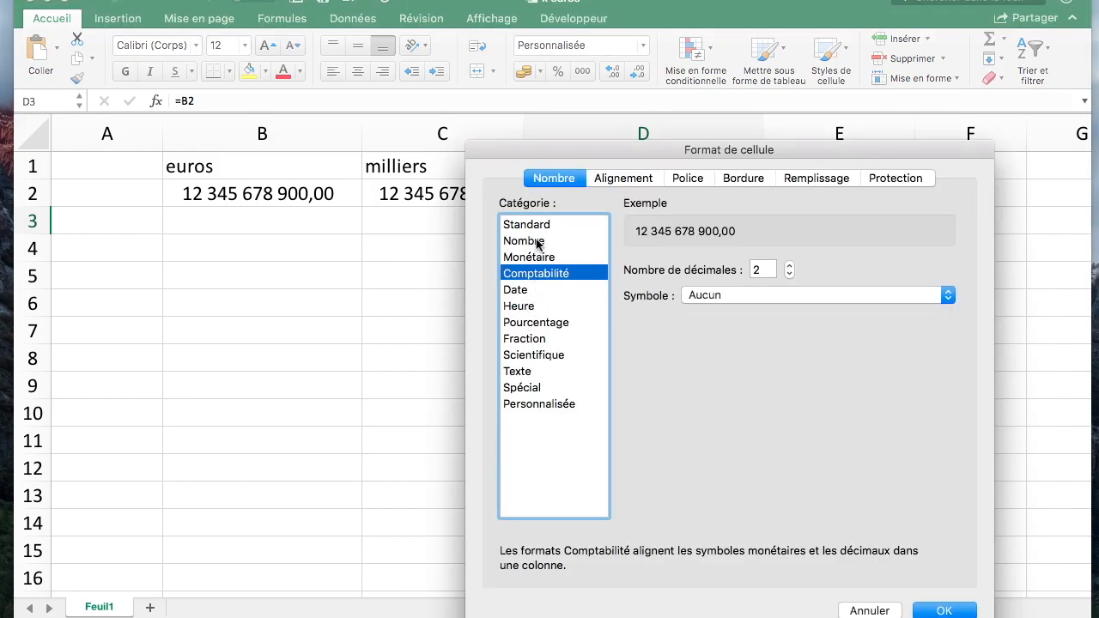
click(528, 224)
click(541, 403)
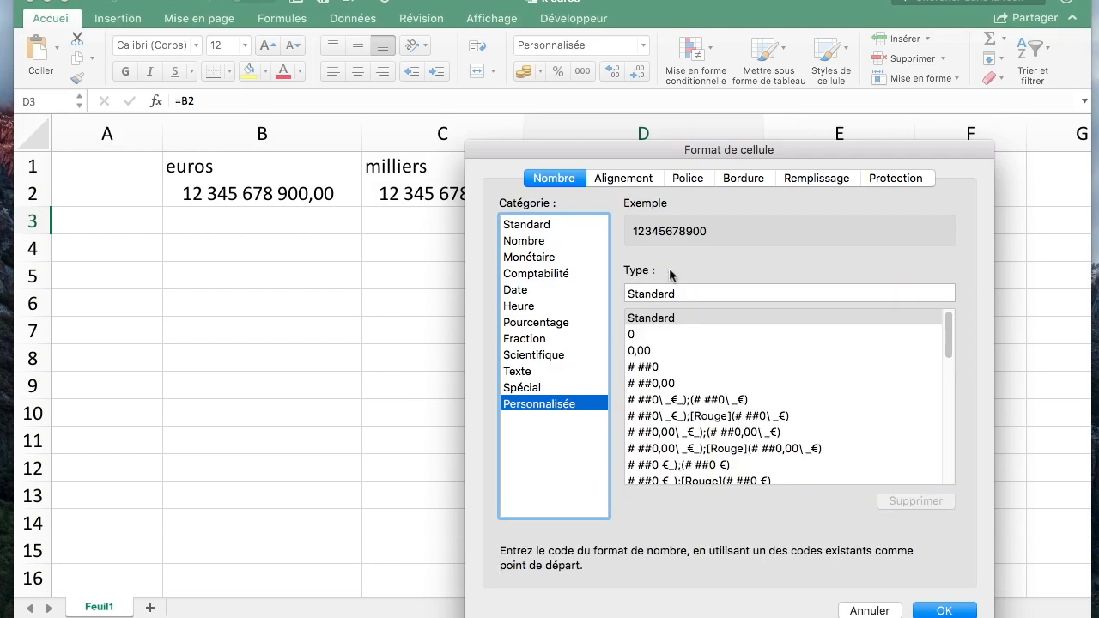
click(654, 334)
click(686, 293)
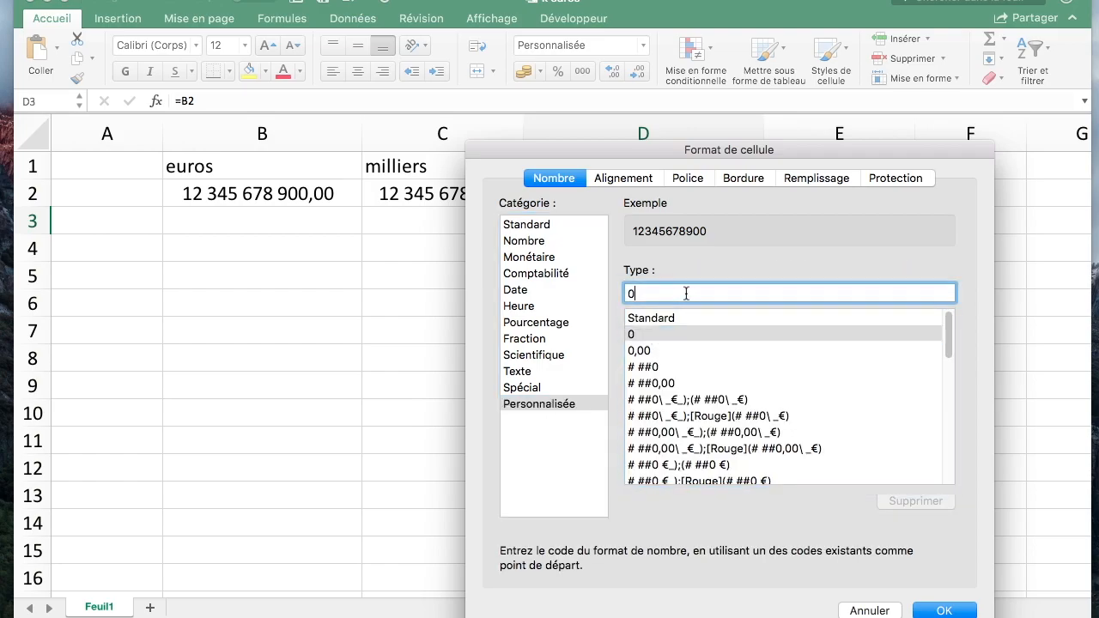
text(,00)
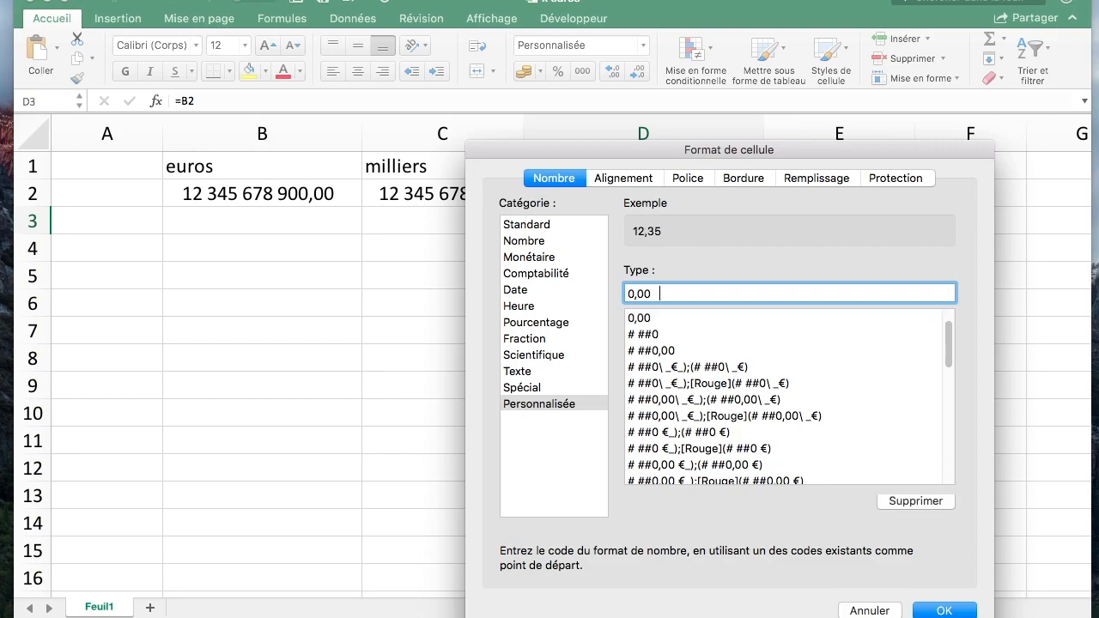
text(   "Mo€")
key(Return)
drag(719, 264, 719, 236)
click(718, 222)
Enter the formula +D3+1 in E3 to test calculating with the Md€-formatted cell
click(863, 220)
text(+D3+1)
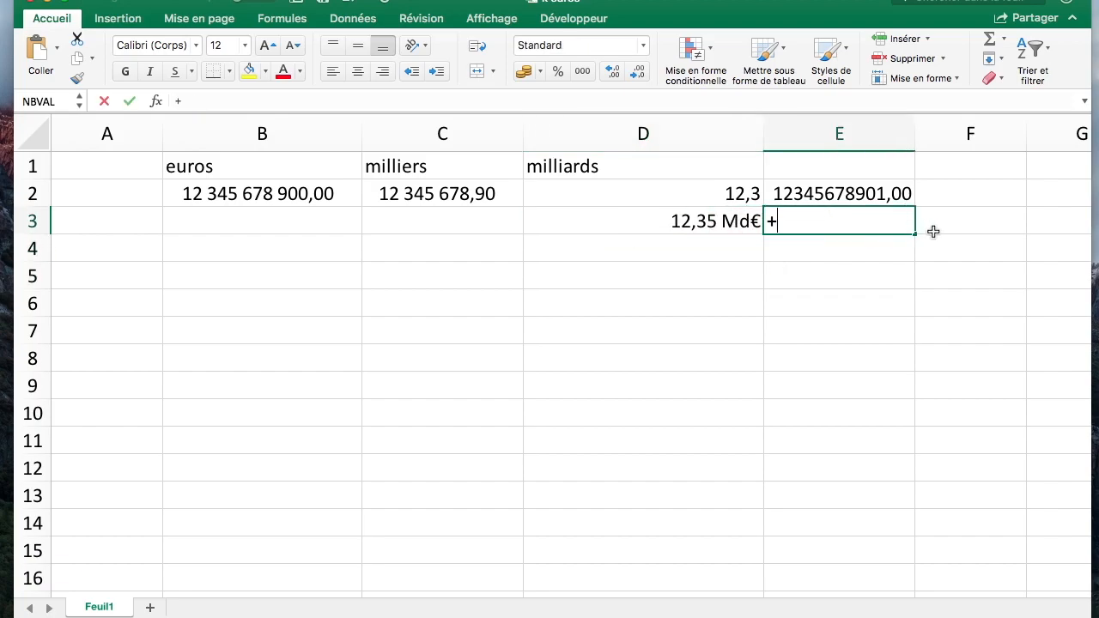
key(Left)
text(+1)
key(Return)
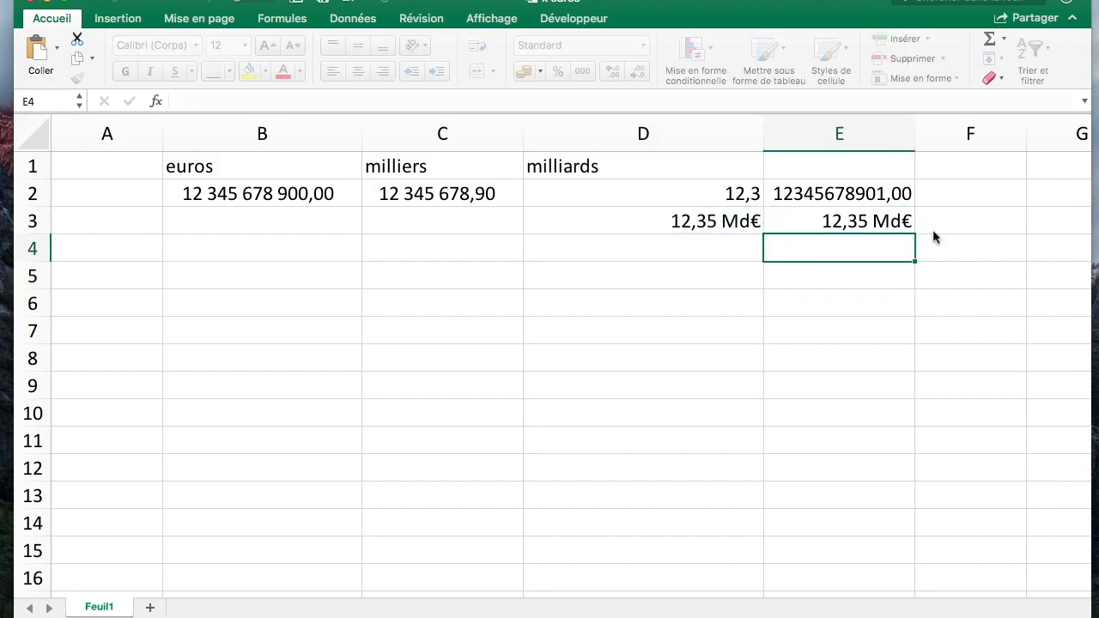
Apply the Monétaire format to E3 to display its full euro value
key(Up)
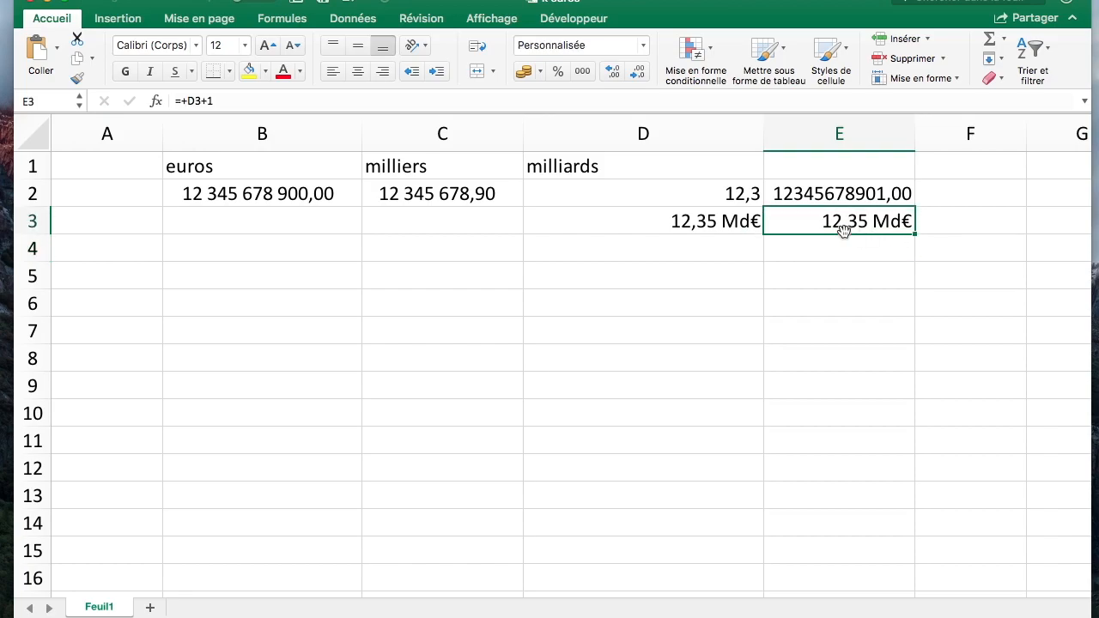
click(643, 44)
click(589, 128)
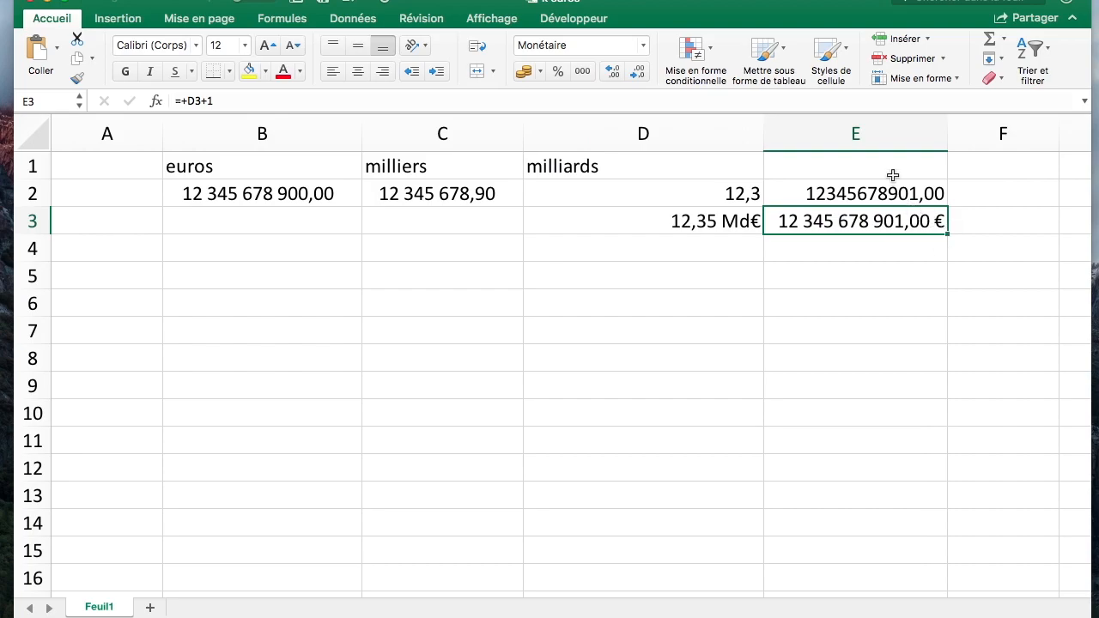
Add the headings "millions" in C5 and "milliers" in C8
click(805, 255)
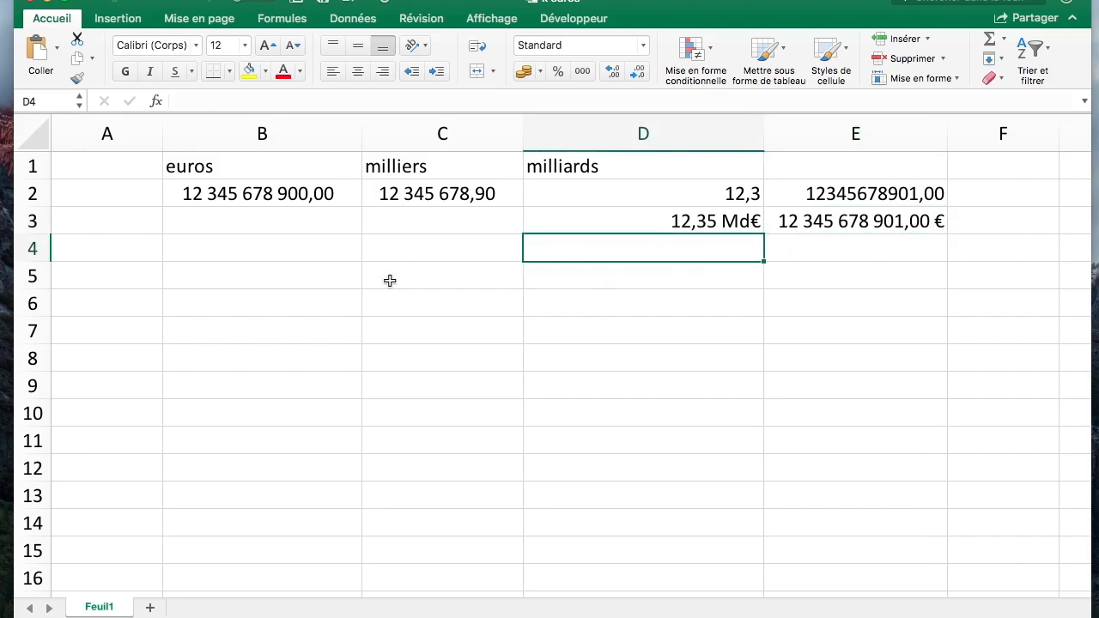
click(433, 267)
text(millions)
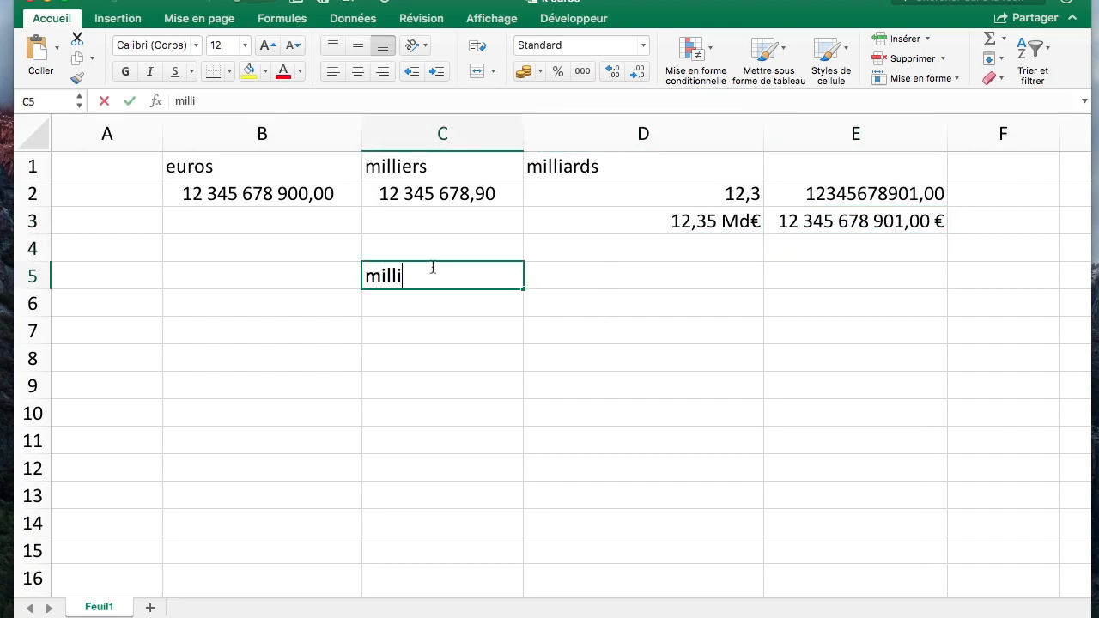
key(Return)
Enter the formula =B2 in C6 under the "millions" heading
text(=)
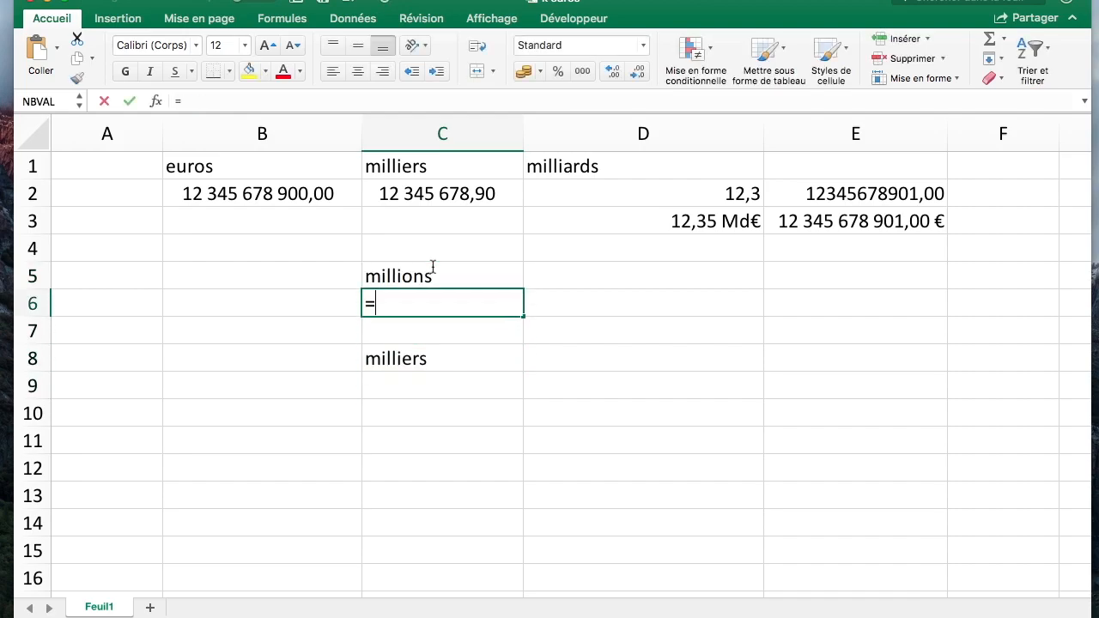
key(Up)
key(Up)
key(Up)
key(Left)
key(Up)
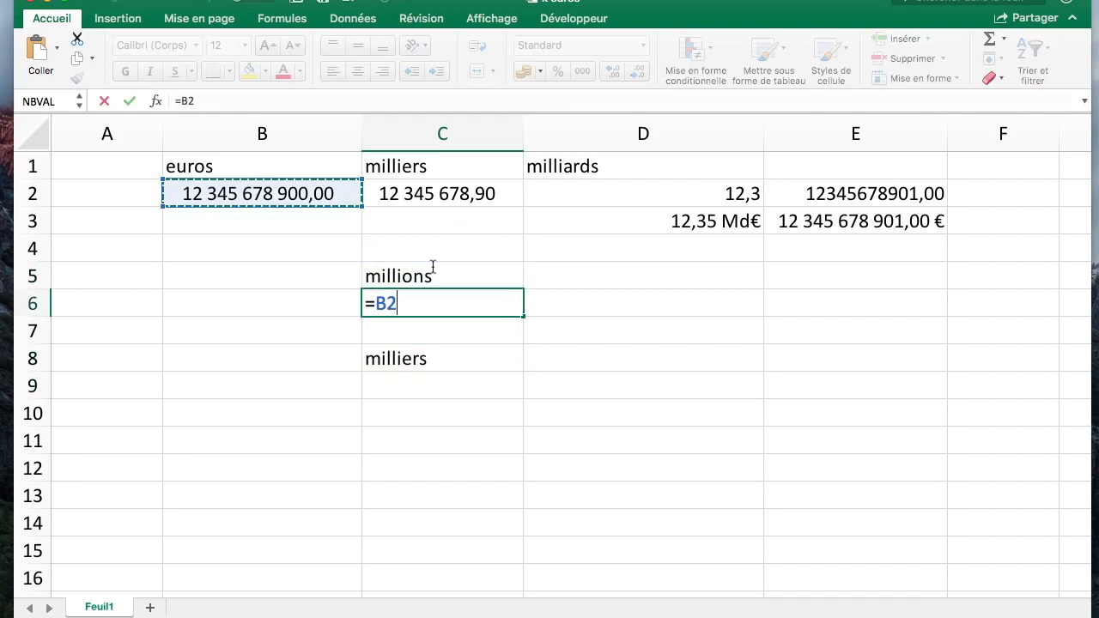
Apply the custom number code 0,00 followed by two spaces and the text " million d'euros" to C6
right_click(467, 302)
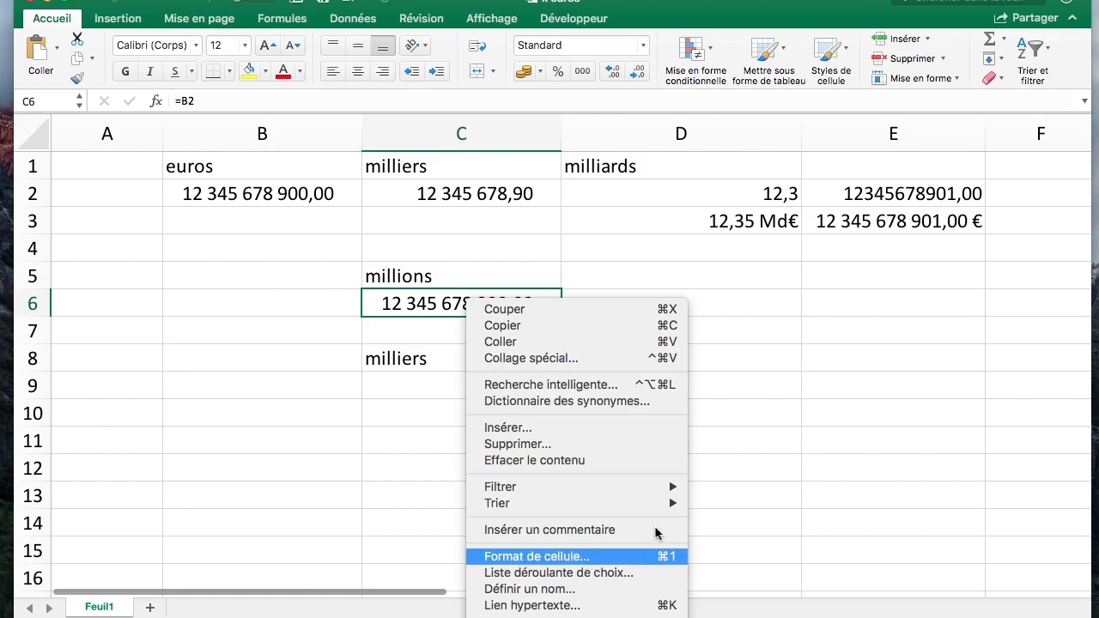
click(653, 557)
click(451, 310)
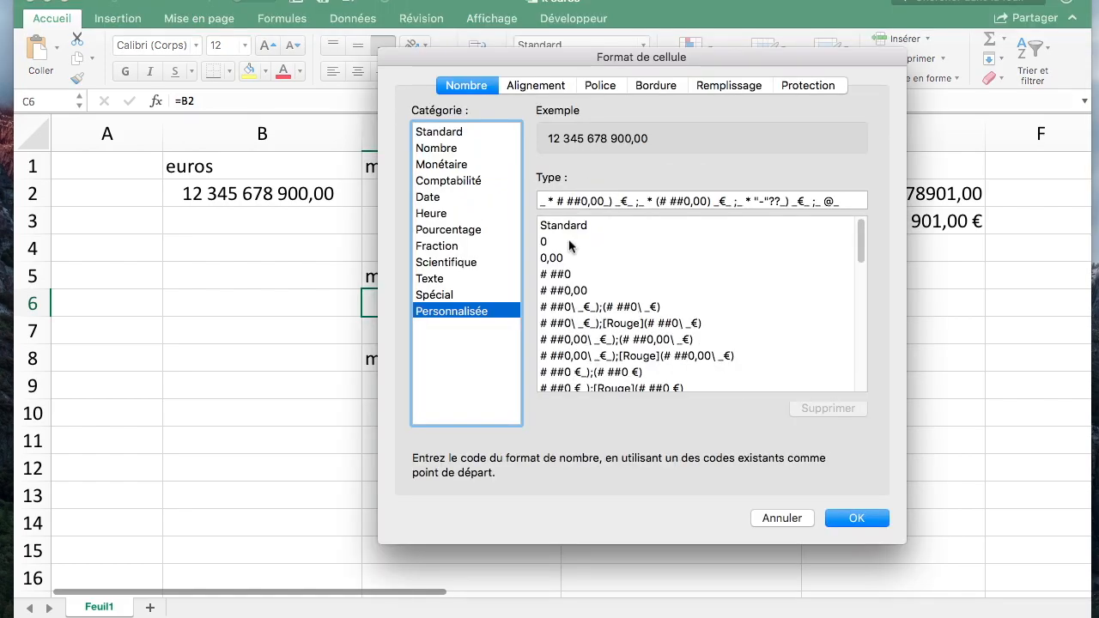
click(568, 243)
click(574, 258)
click(596, 200)
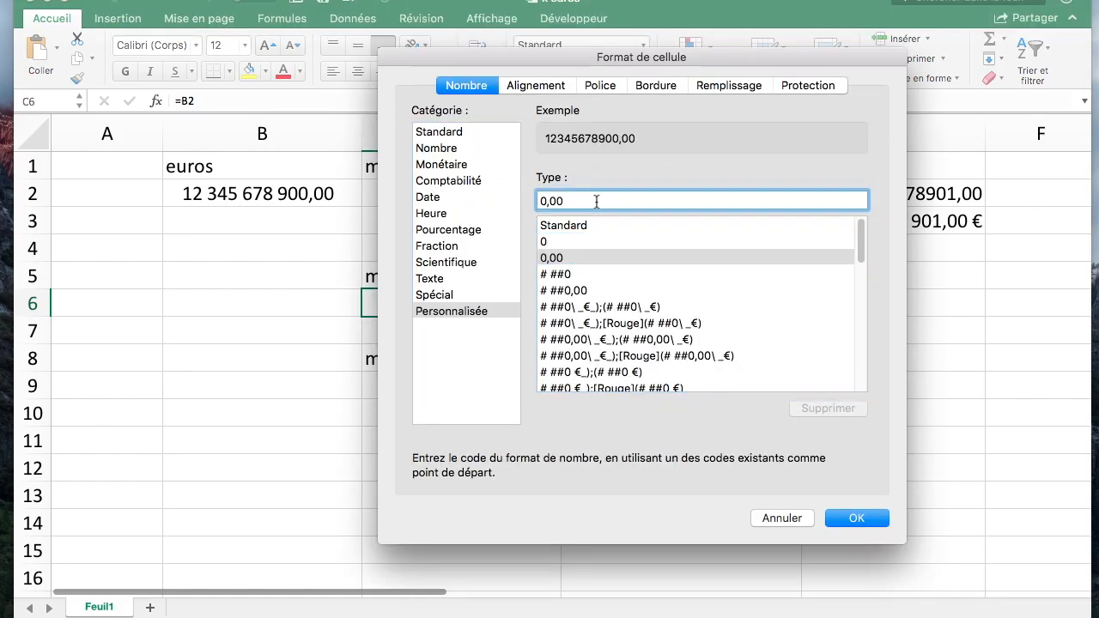
drag(616, 65, 617, 118)
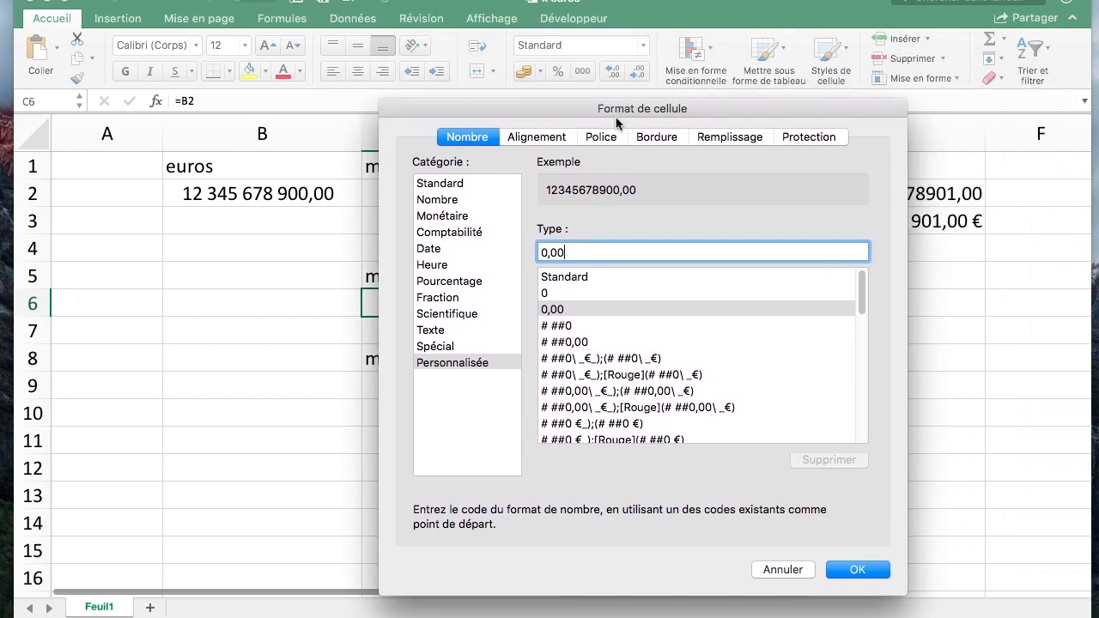
text(" million d'euros")
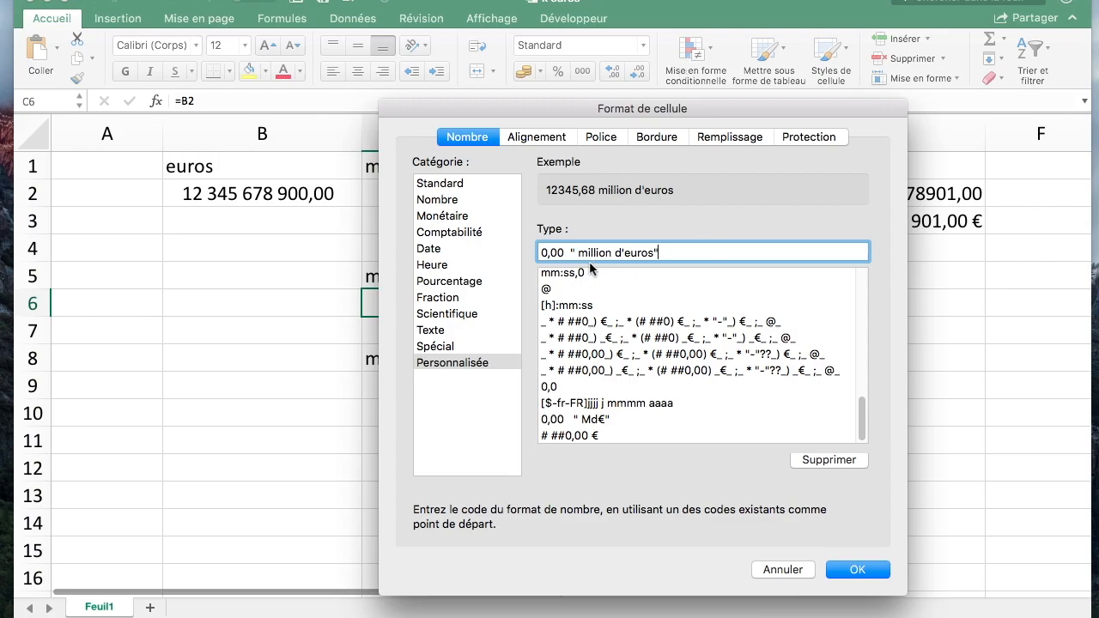
click(853, 570)
Enter the formula =B2 in C9 under the lower "milliers" heading
click(468, 392)
text(=)
key(Up)
key(Up)
key(Up)
key(Up)
key(Up)
key(Left)
key(Up)
key(Up)
key(Return)
Apply the custom number code 0 followed by one space and the text "k e" to C9
key(super+1)
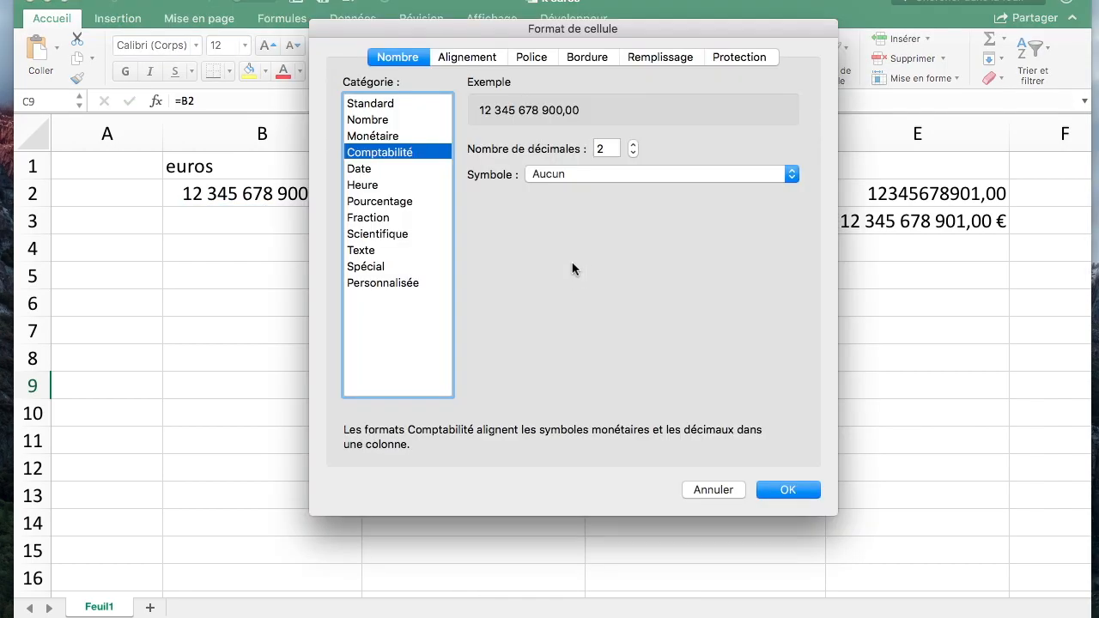
click(384, 282)
text(0)
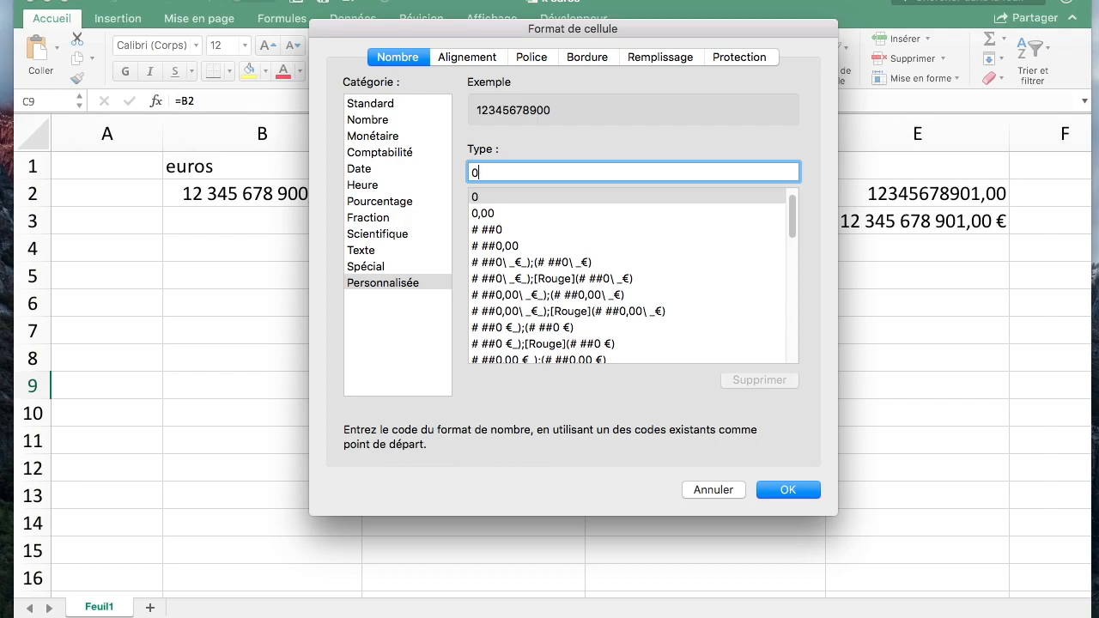
text( ")
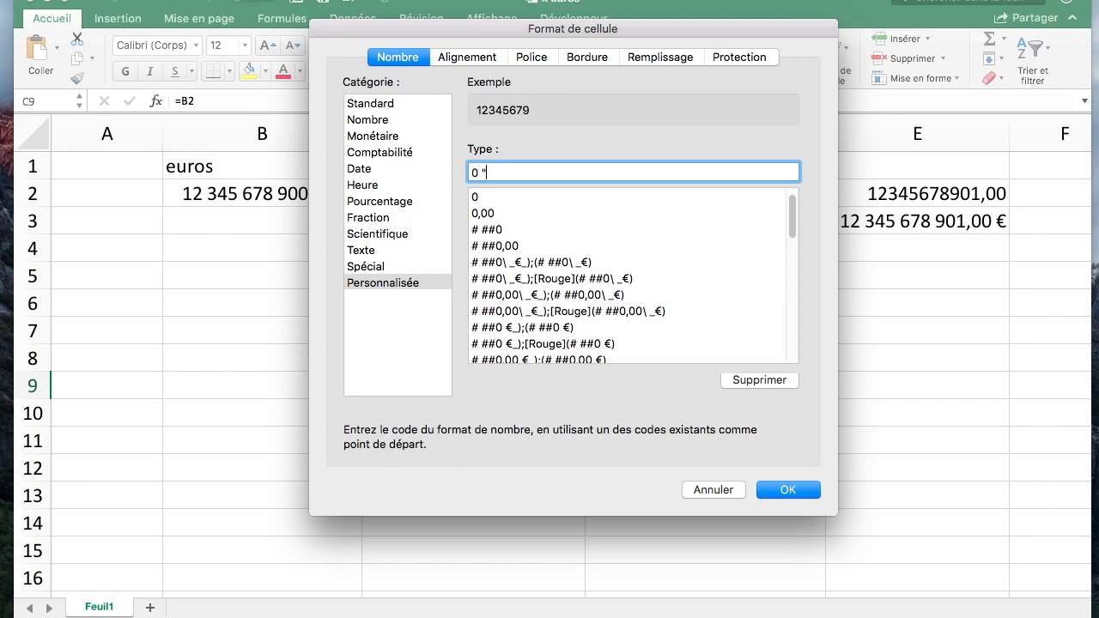
text(ke")
key(Return)
click(772, 330)
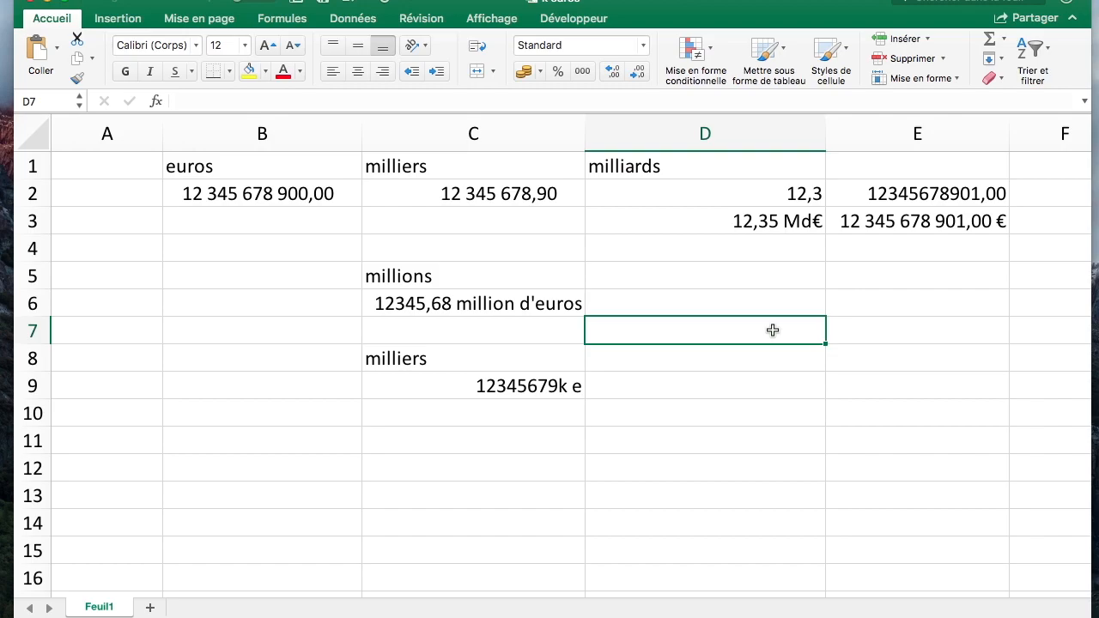
key(Left)
key(Up)
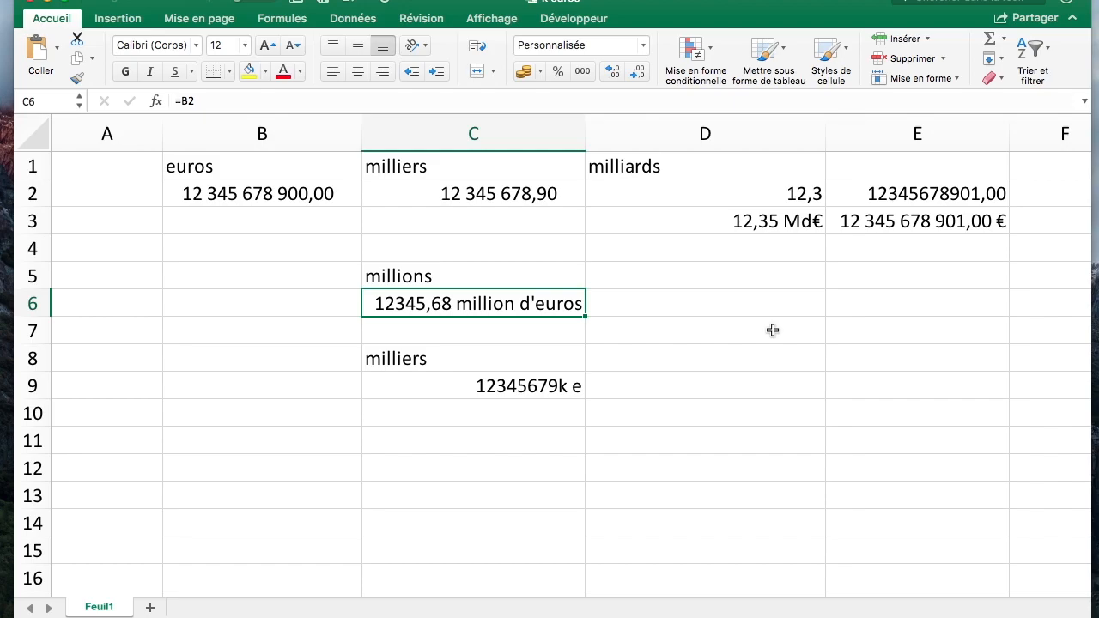
key(Down)
key(Down)
key(Up)
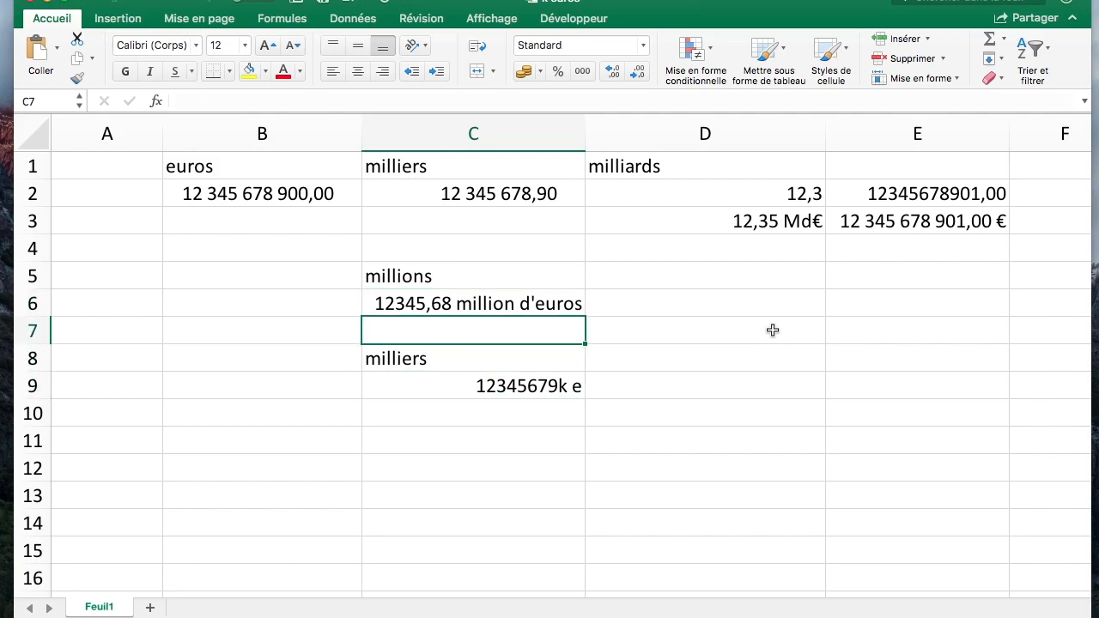